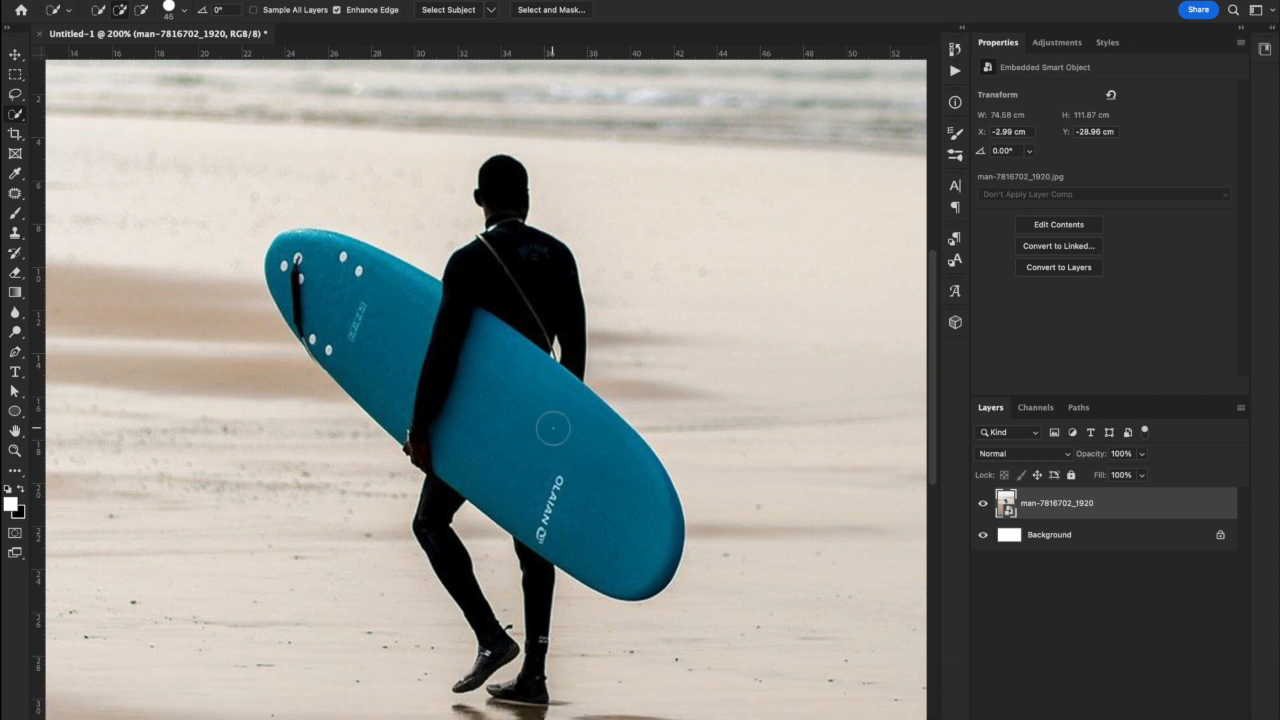
Quick-select the surfer with the surfboard, then extend the selection over both legs and shoes with the brush size at 25
left_click_drag(559, 425, 366, 320)
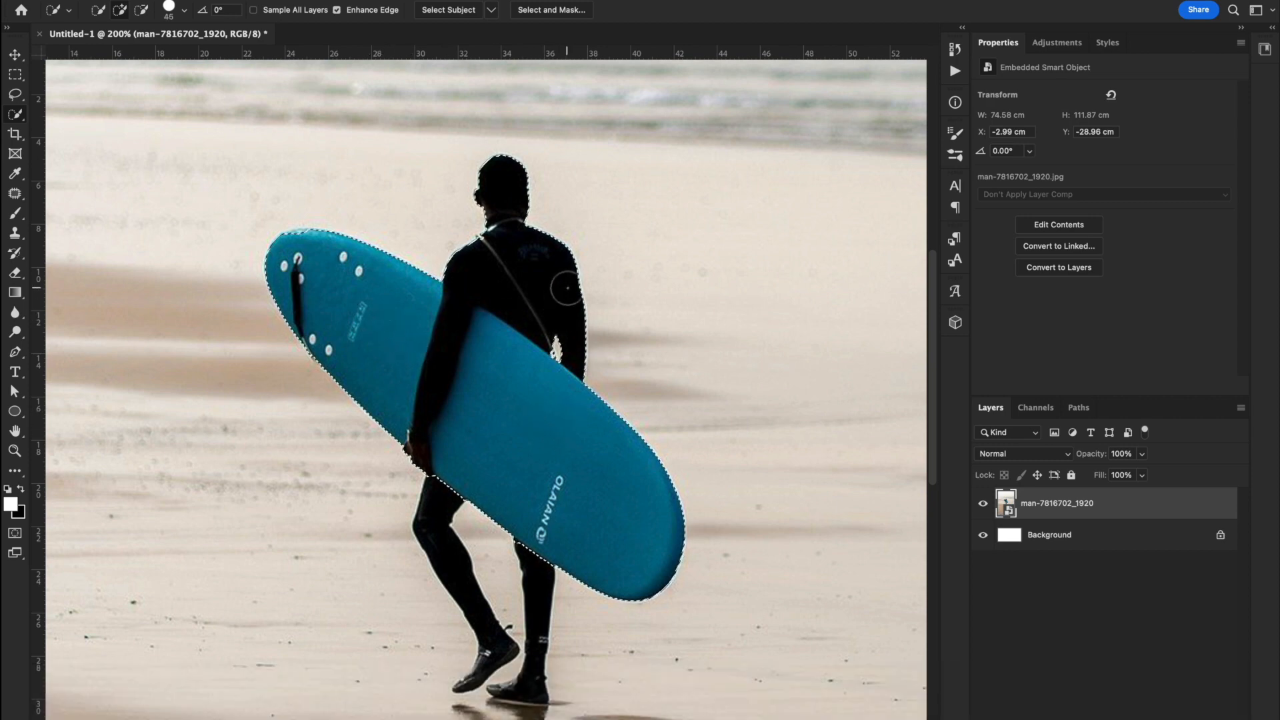
scroll(516, 446, "down", 5)
key("bracketleft")
key("bracketleft")
key("bracketleft")
key("bracketleft")
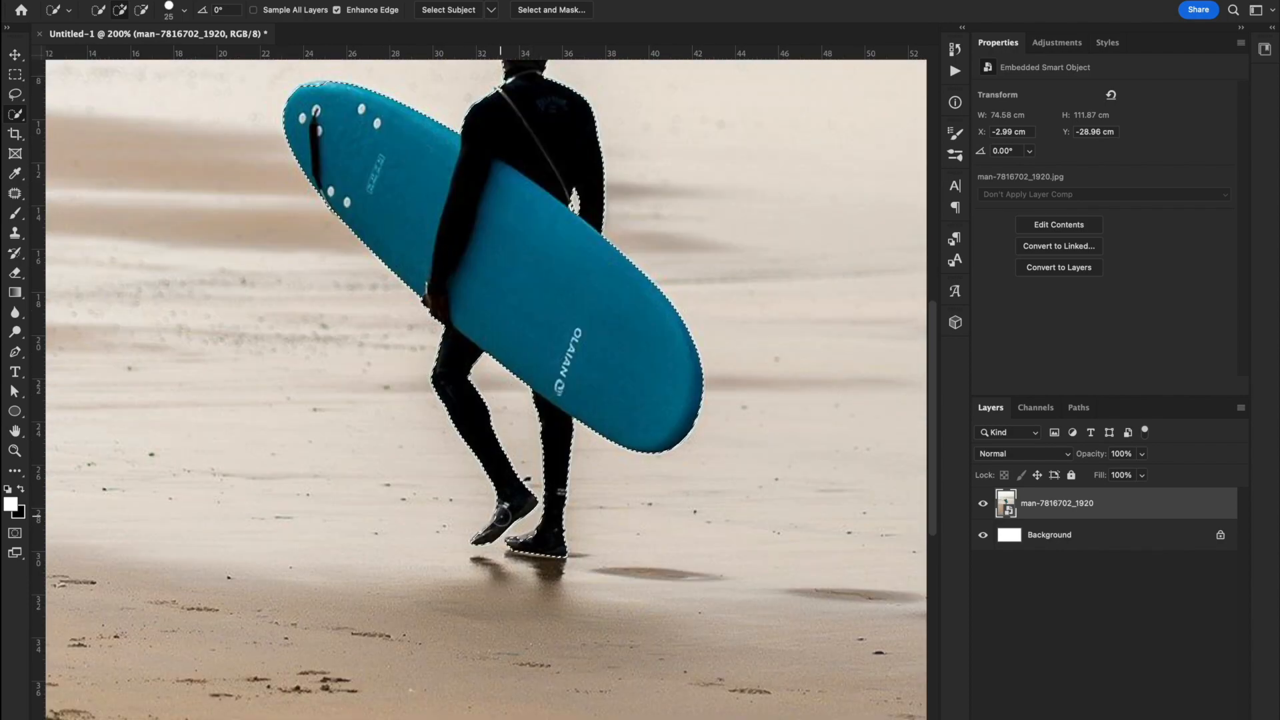
left_click_drag(496, 520, 503, 517)
Refine the selection along the raised shoe's instep and toe with the brush size reduced to 10
key("super+equal")
key("super+equal")
key("super+equal")
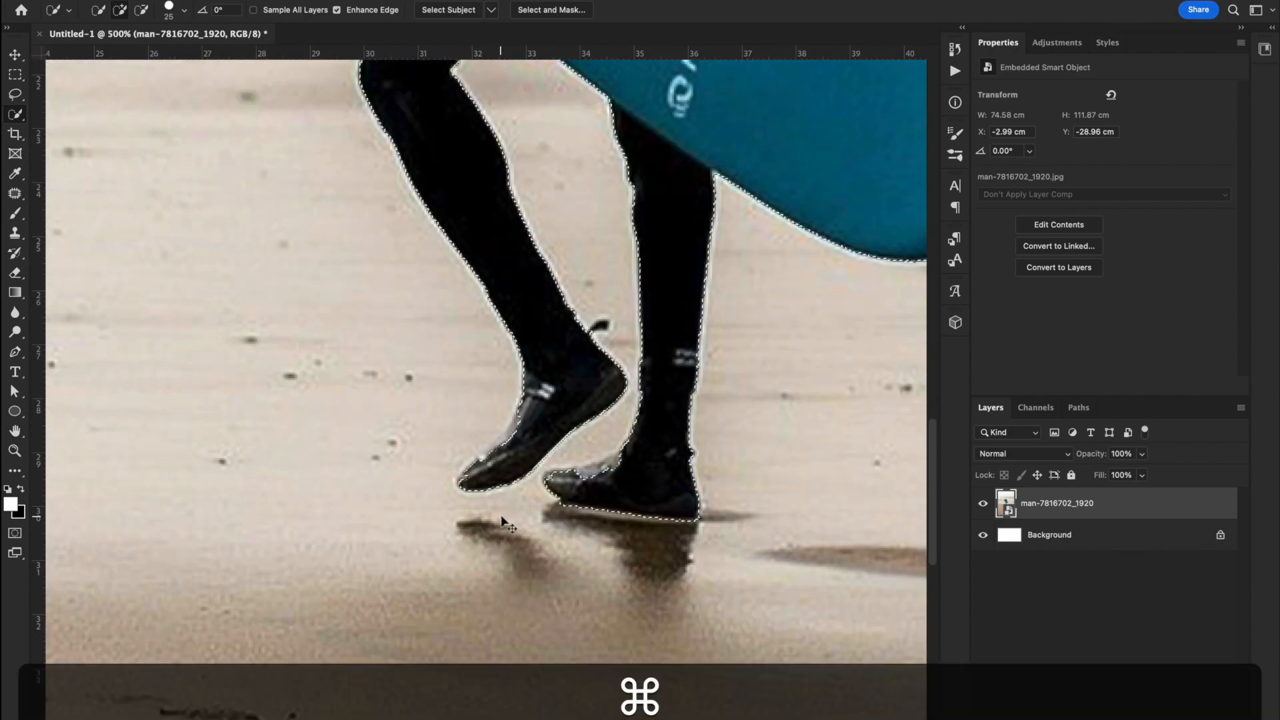
key("super+bracketright")
key("bracketright")
key("bracketright")
key("super+equal")
key("super+equal")
key("super+equal")
key("super+equal")
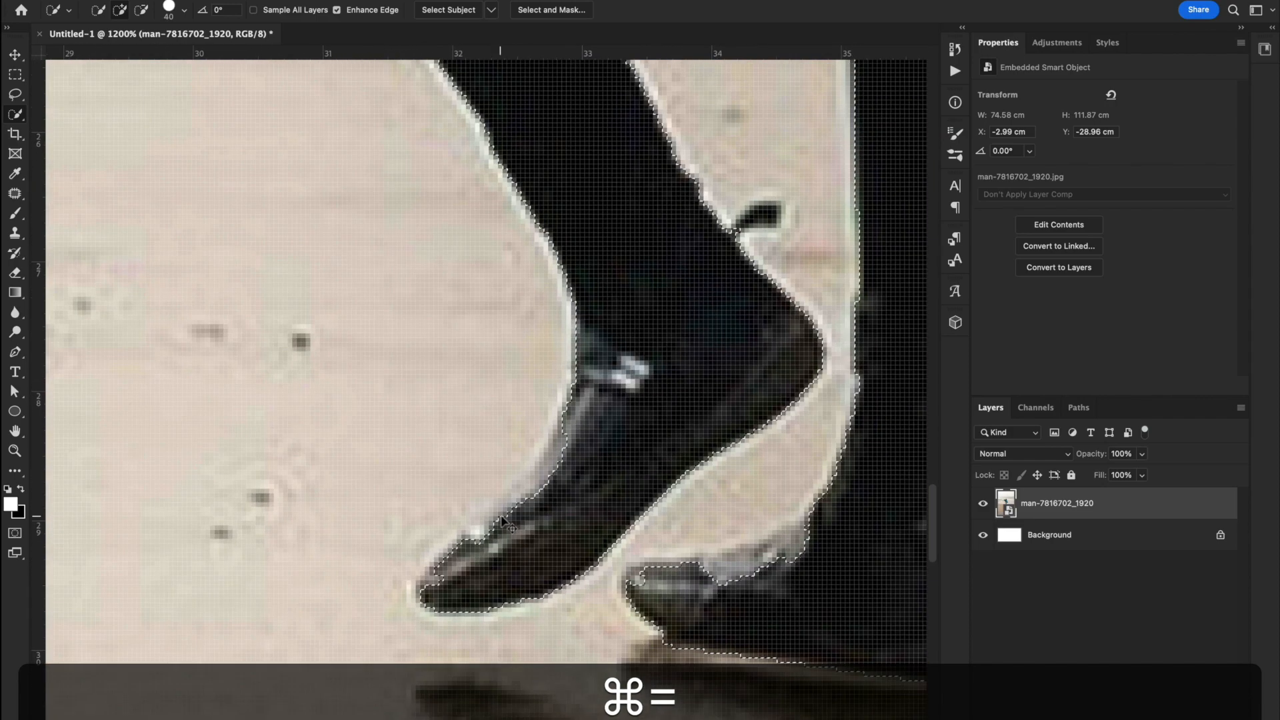
key("super+minus")
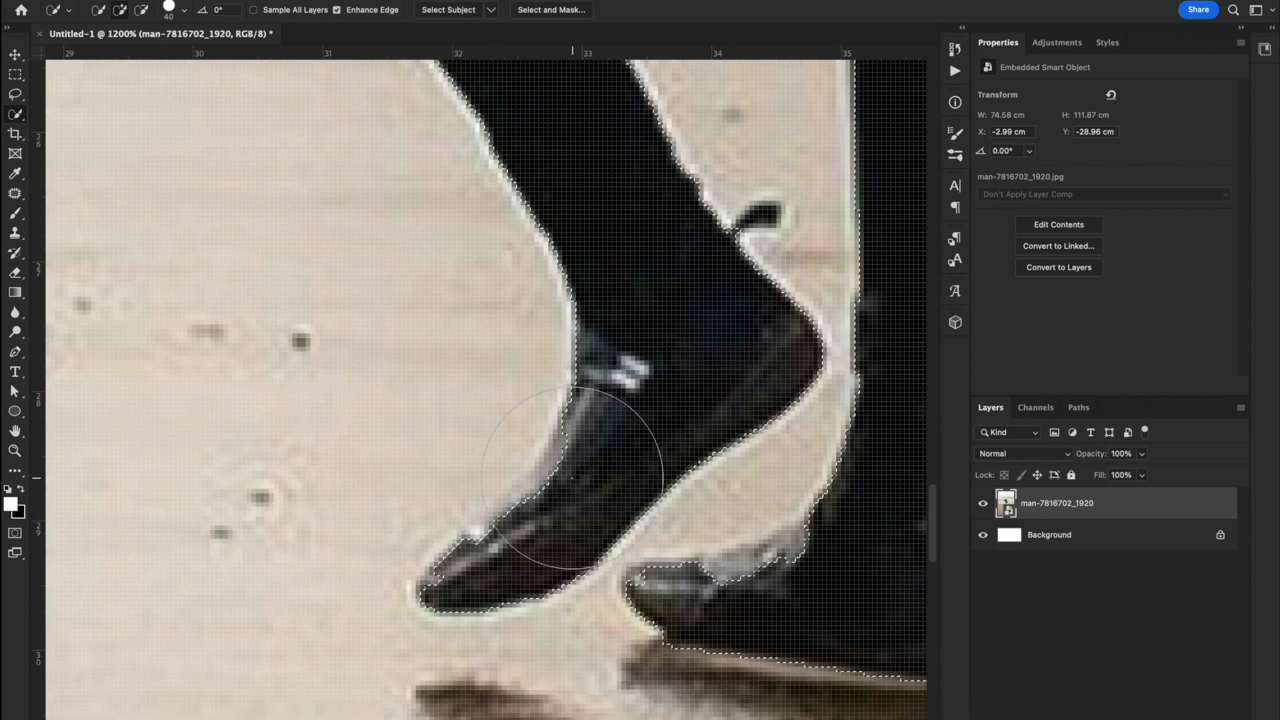
key("bracketleft")
key("bracketleft")
key("bracketleft")
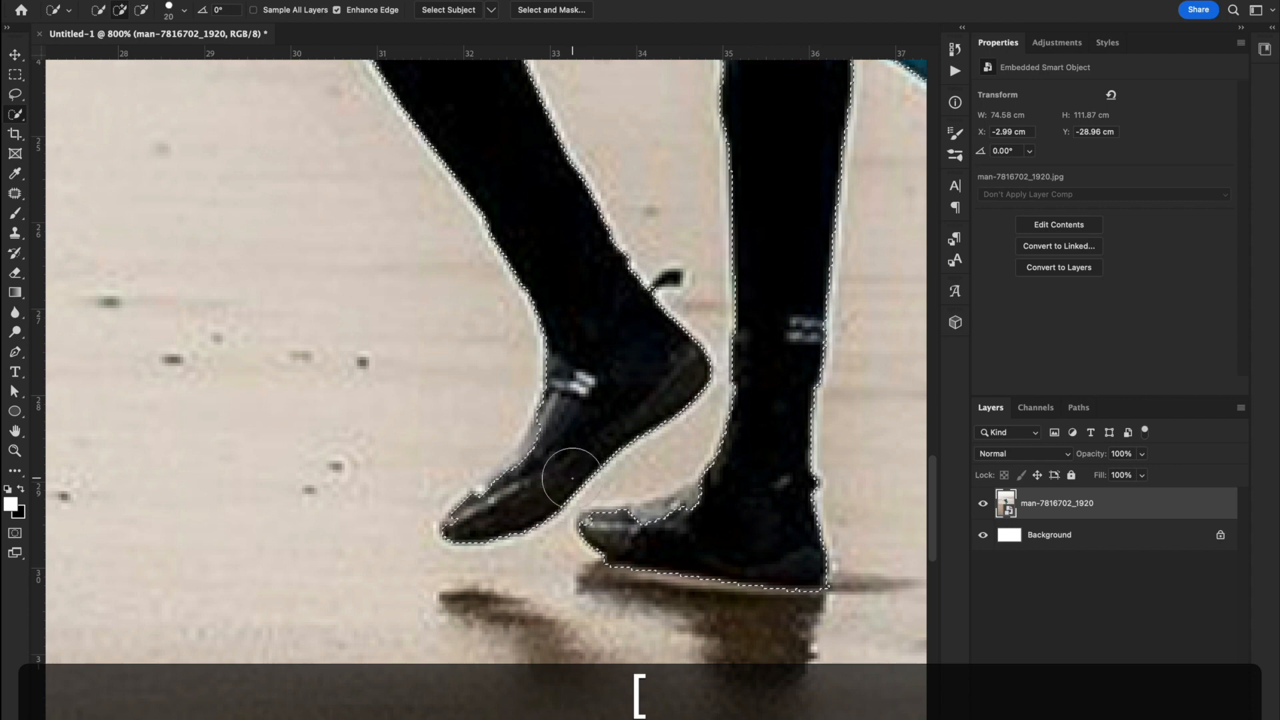
key("bracketright")
key("bracketleft")
key("bracketleft")
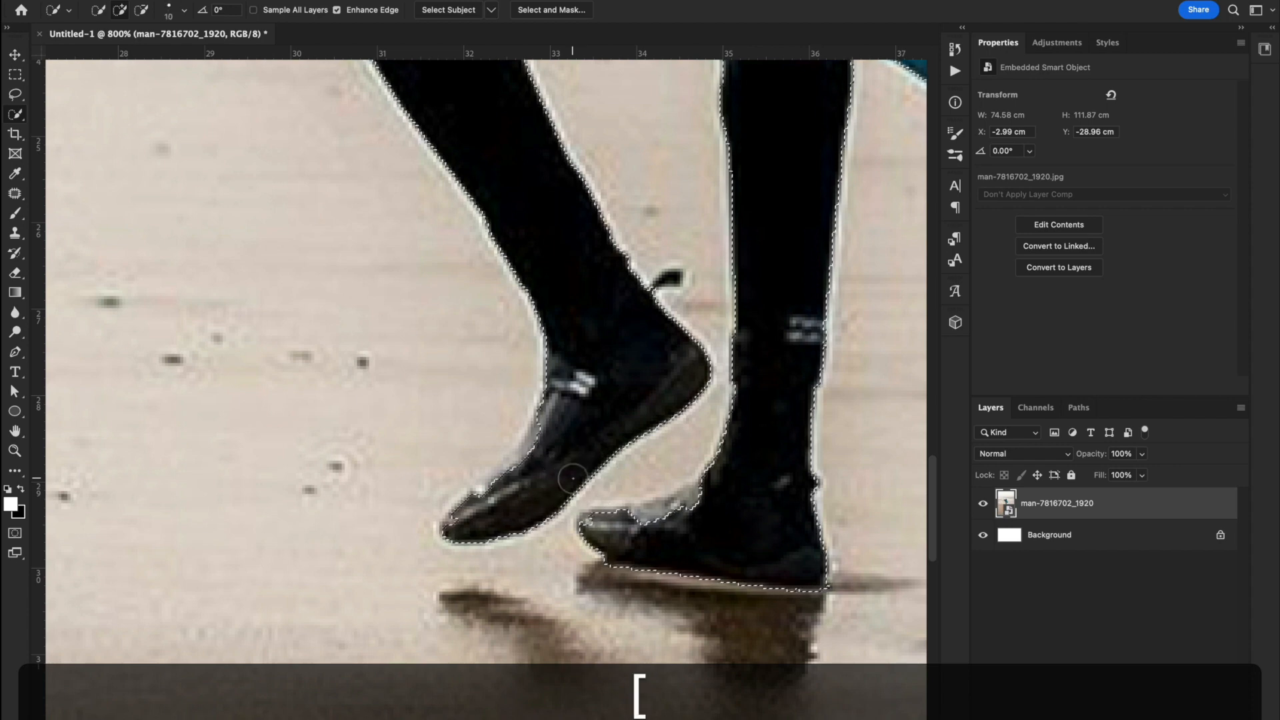
mouse_move(552, 425)
left_mouse_down()
mouse_move(532, 466)
mouse_move(463, 530)
left_mouse_up()
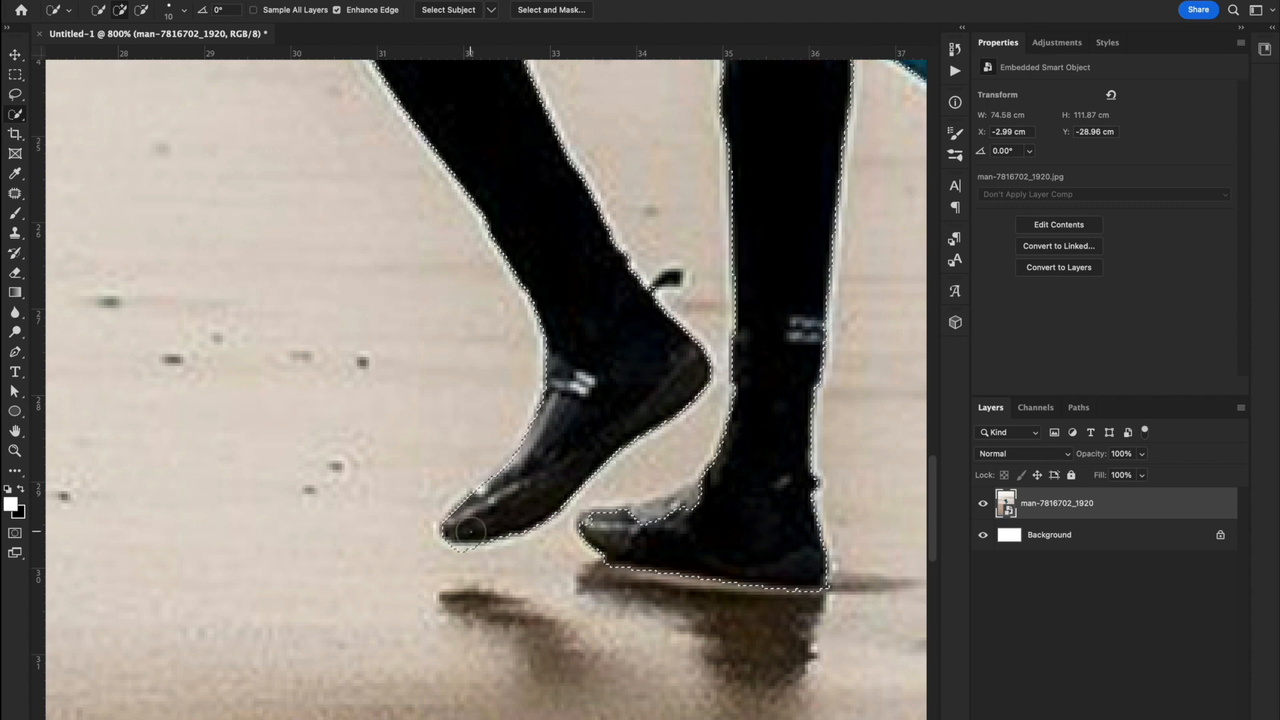
key("alt")
key("alt")
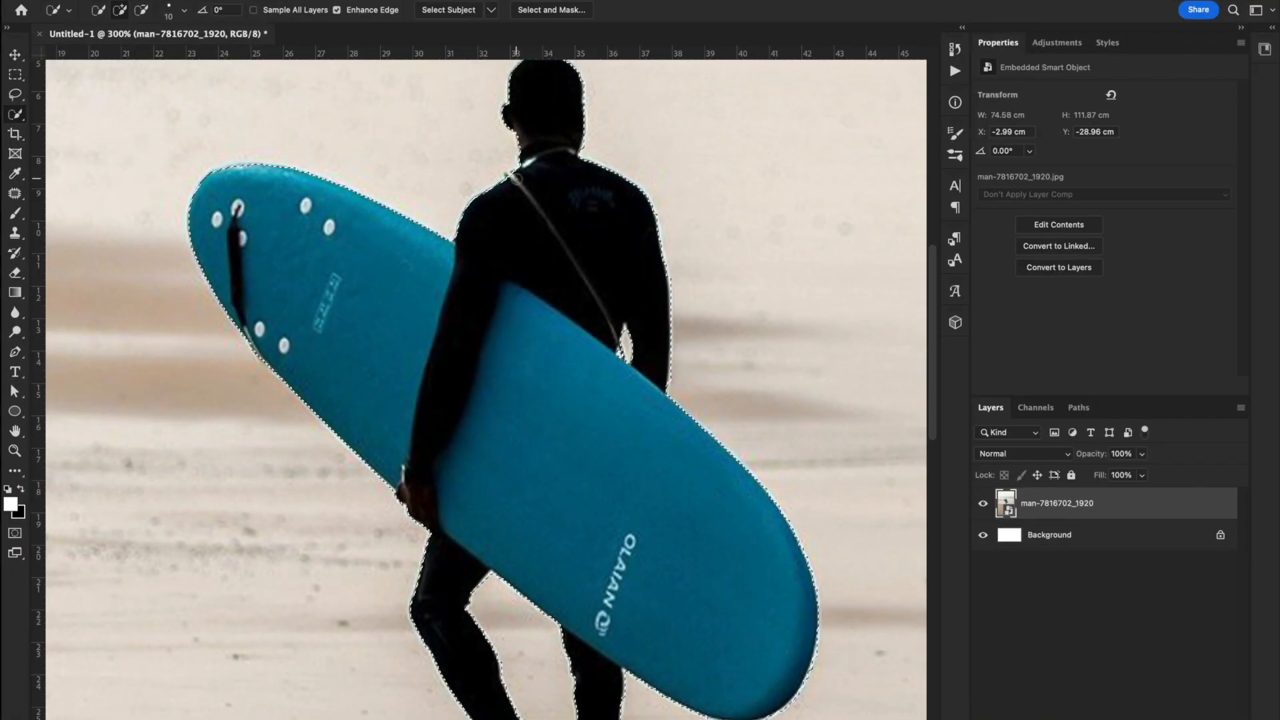
Subtract the small light gap between the surfer's back, arm and surfboard from the selection with a size 4 brush
scroll(554, 159, "up", 3)
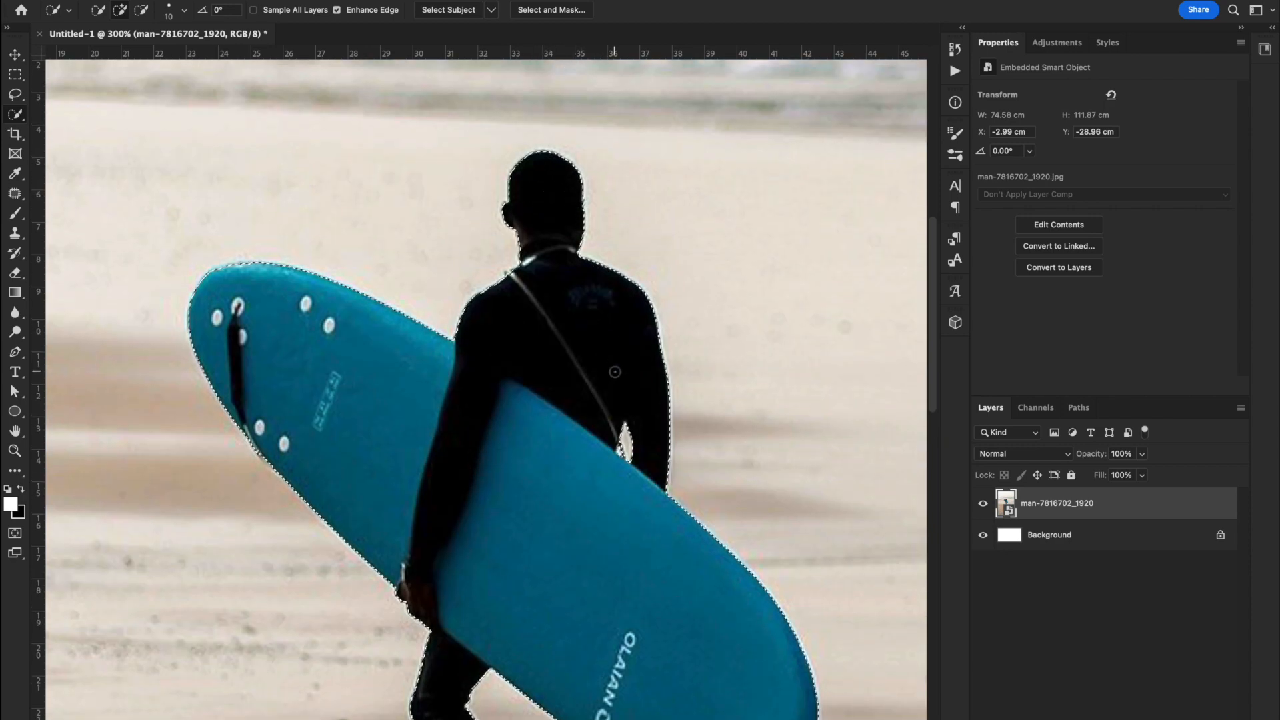
scroll(620, 323, "down", 4)
key("super+equal")
key("super+equal")
key("super+equal")
key("super+equal")
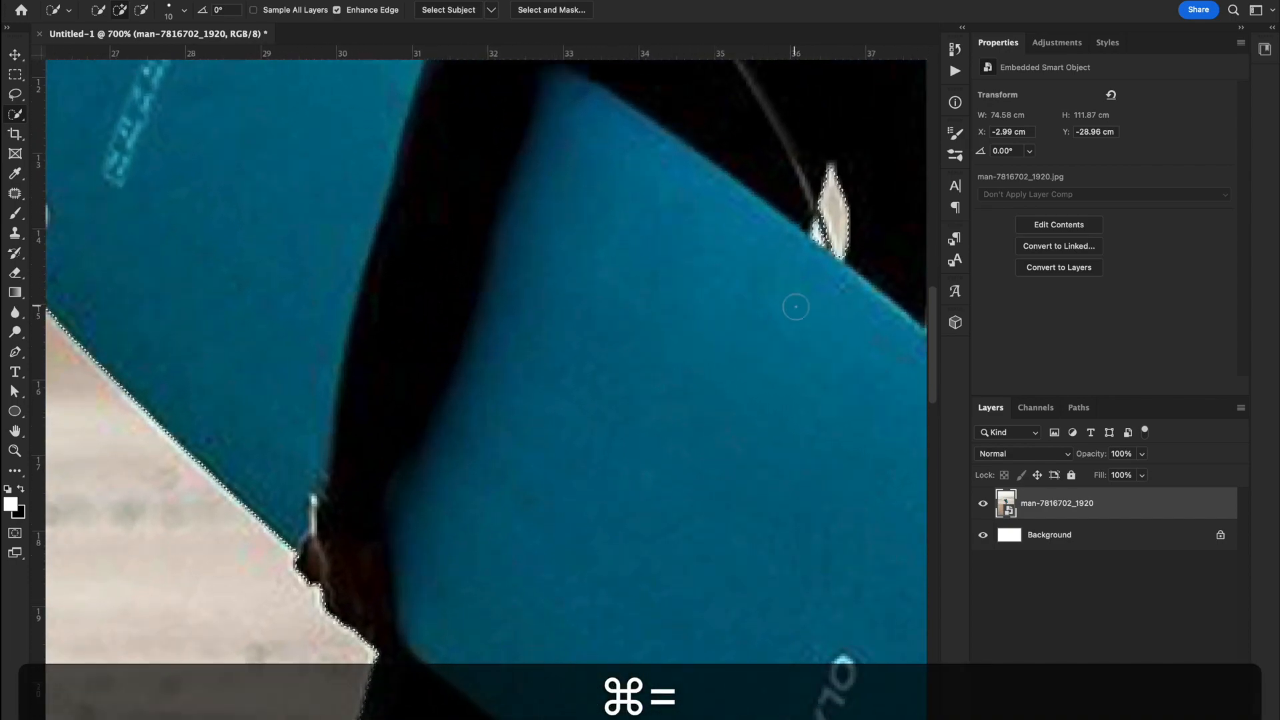
key("super+equal")
key("super+equal")
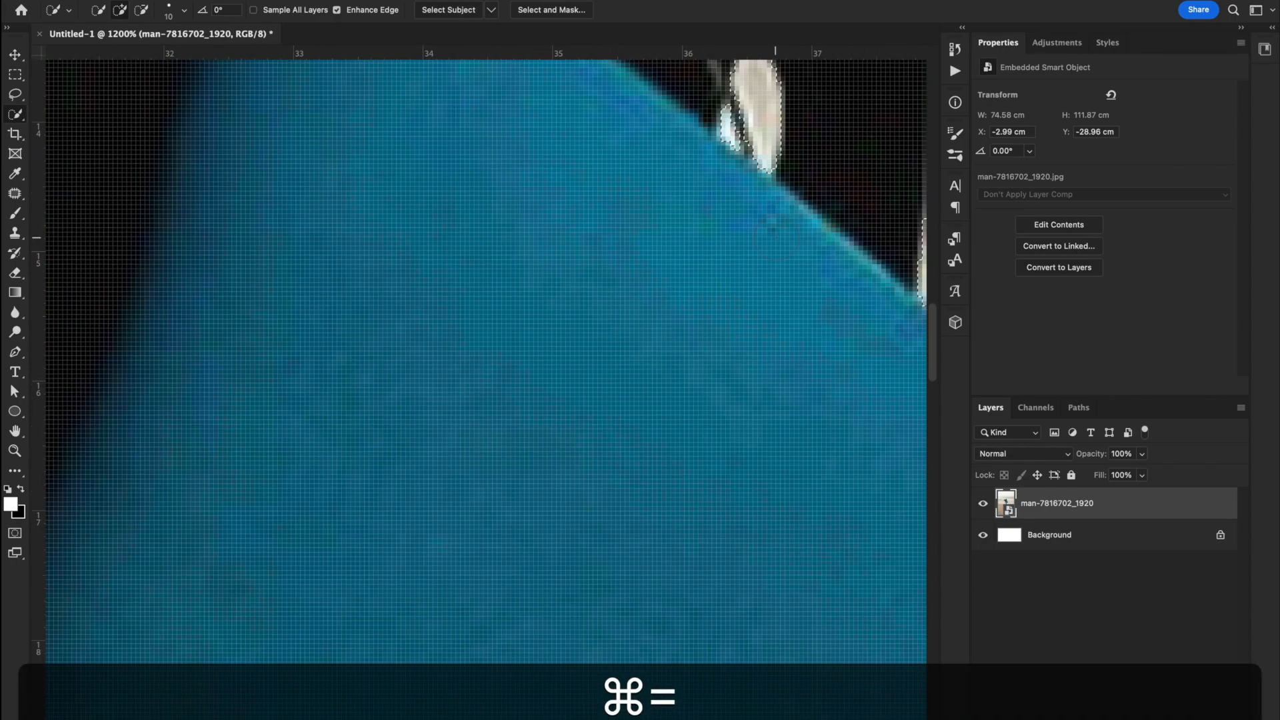
scroll(772, 240, "up", 3)
key("bracketleft")
key("bracketleft")
key("bracketleft")
key("bracketleft")
key("bracketleft")
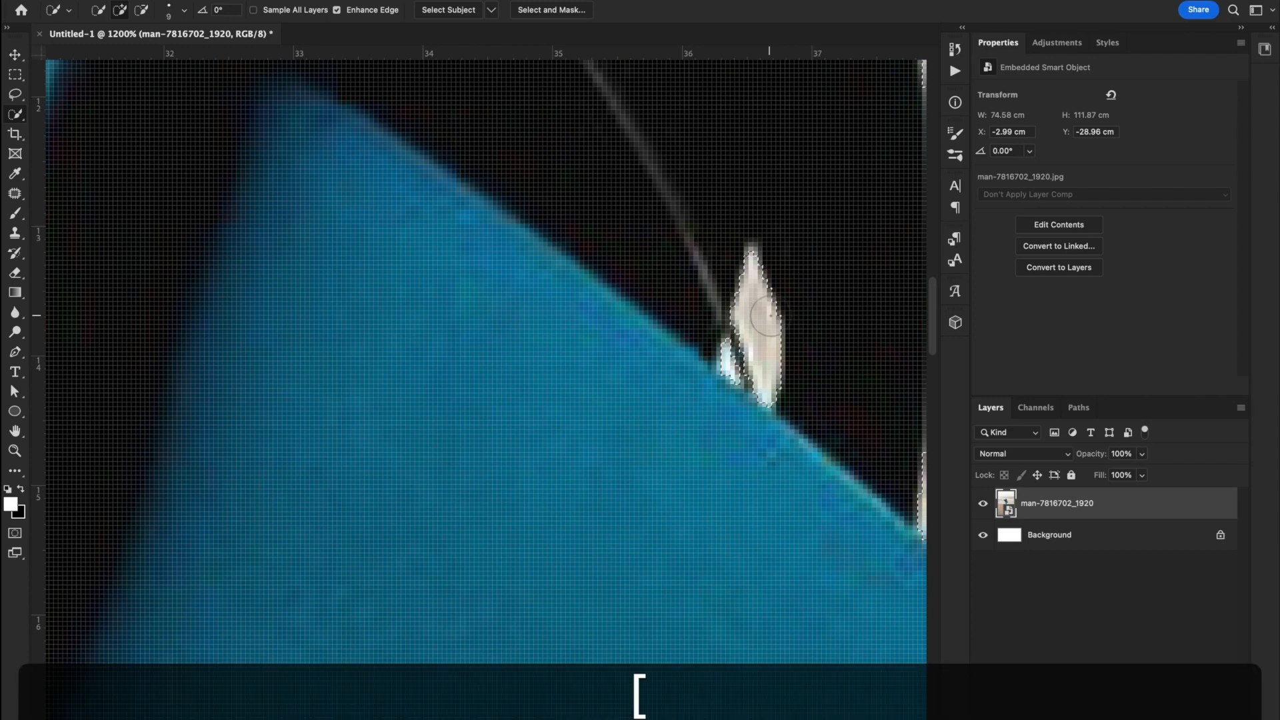
key("bracketleft")
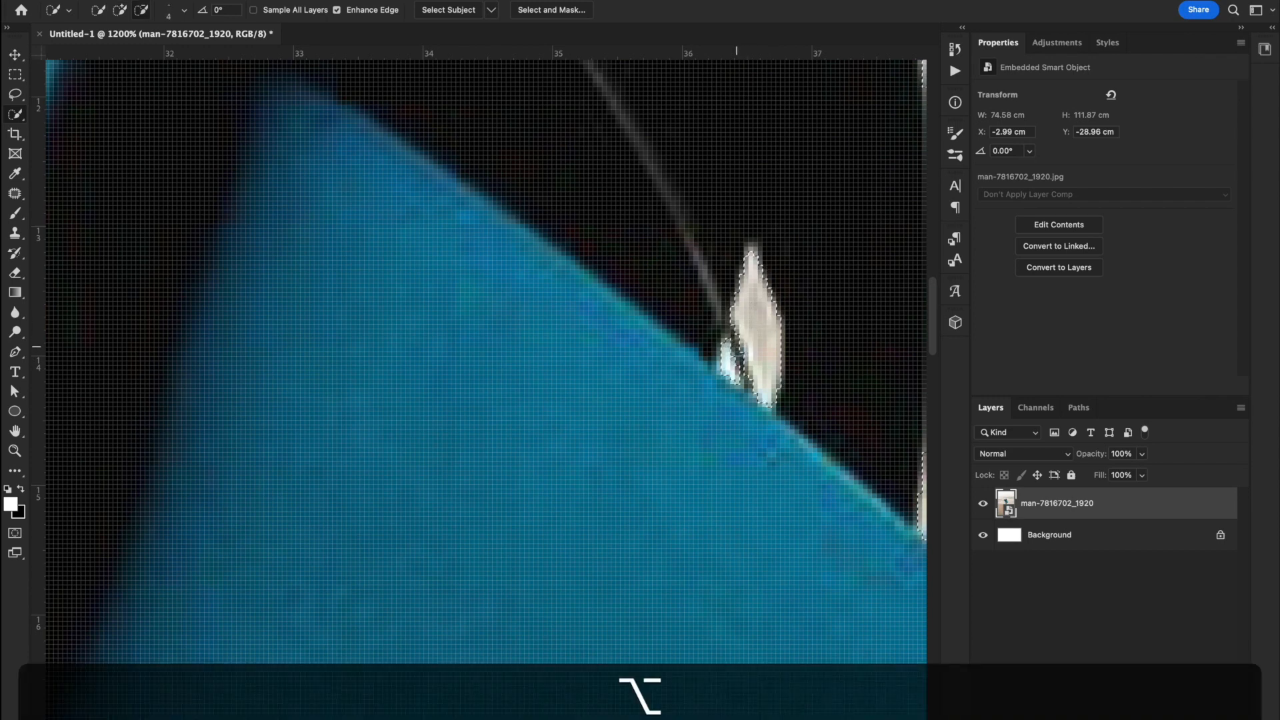
left_click(738, 345, "alt")
left_click(758, 382, "alt")
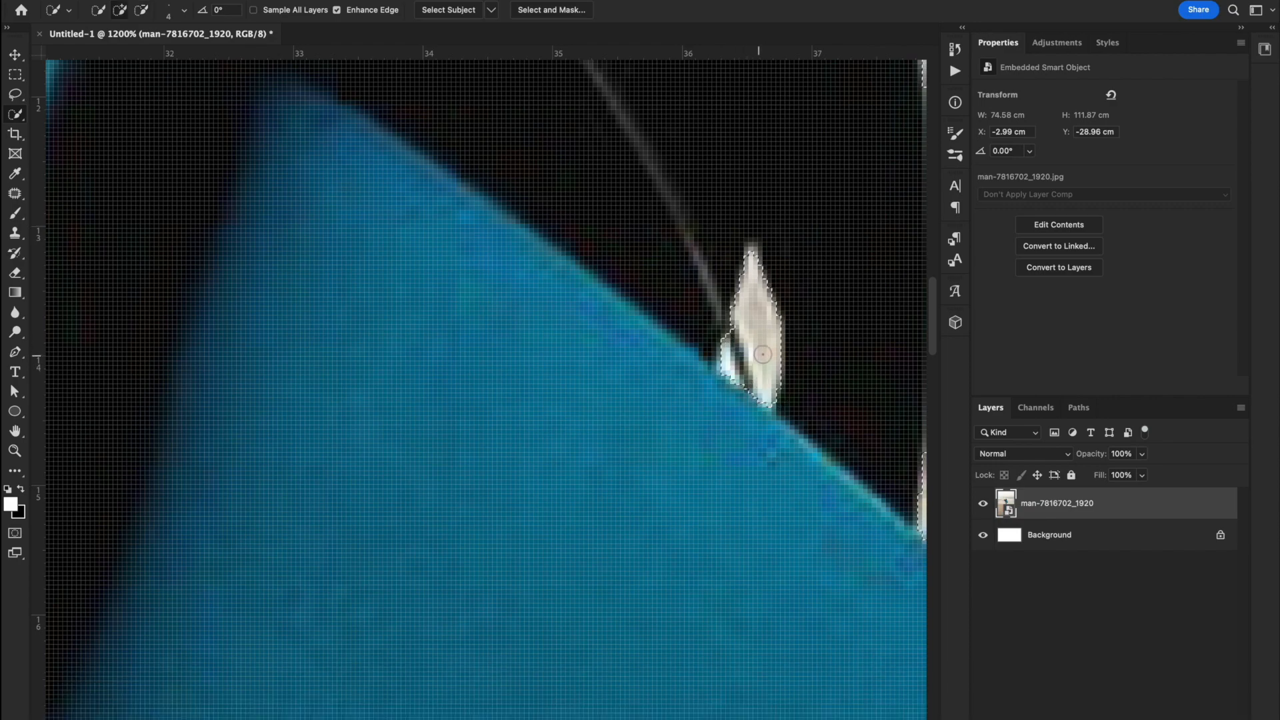
Review the selection outline around the whole surfer and surfboard
key("super+minus")
key("super+minus")
key("super+minus")
key("super+minus")
key("super+minus")
key("super+minus")
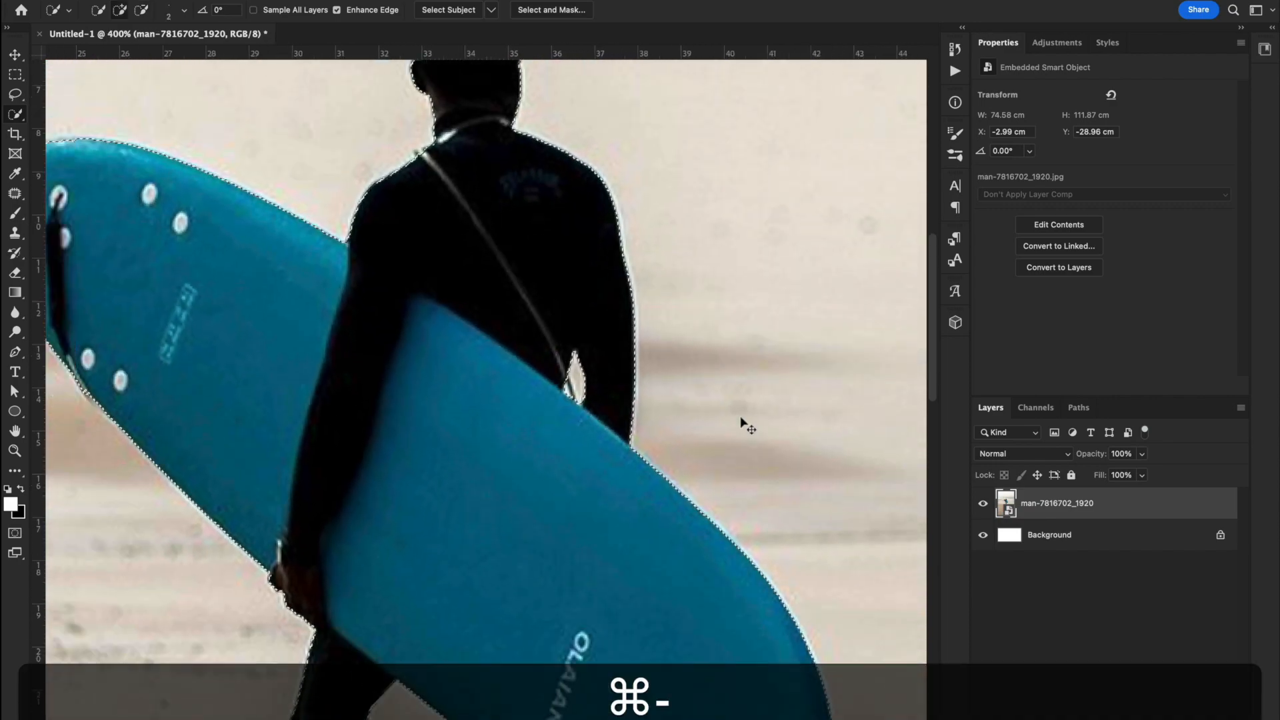
key("super+minus")
key("super+minus")
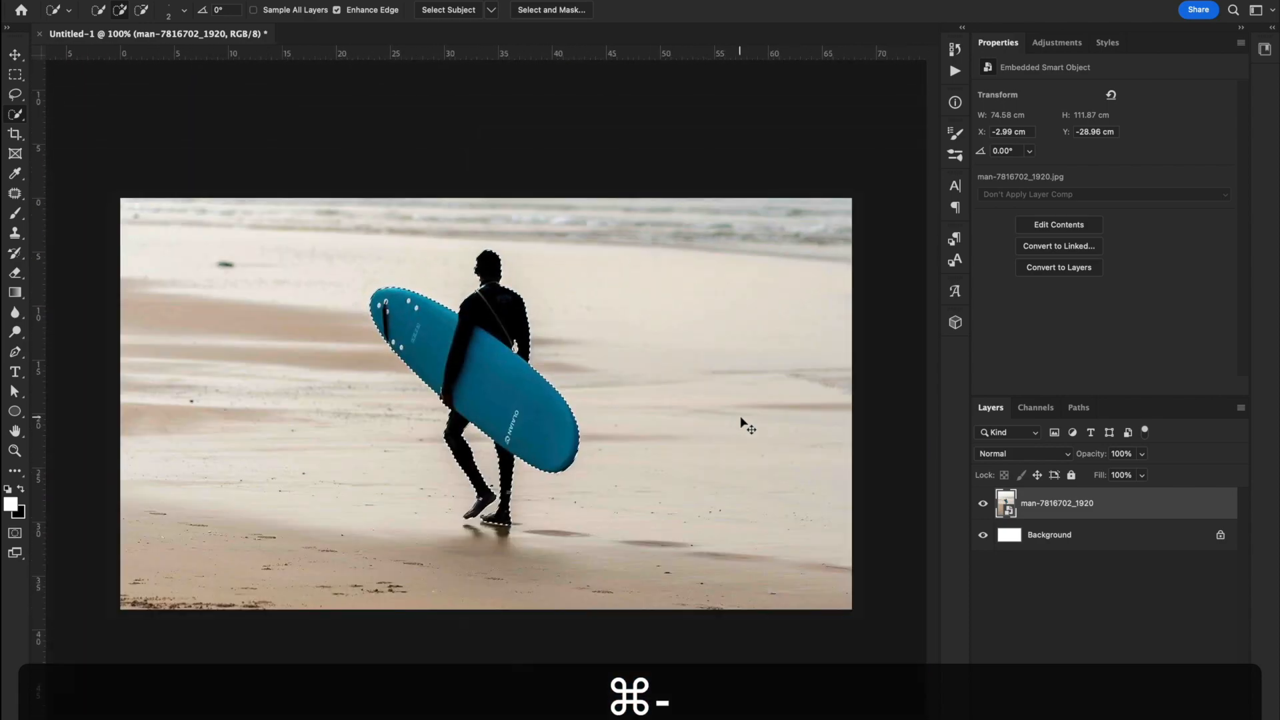
key("super+equal")
key("super+equal")
key("super+minus")
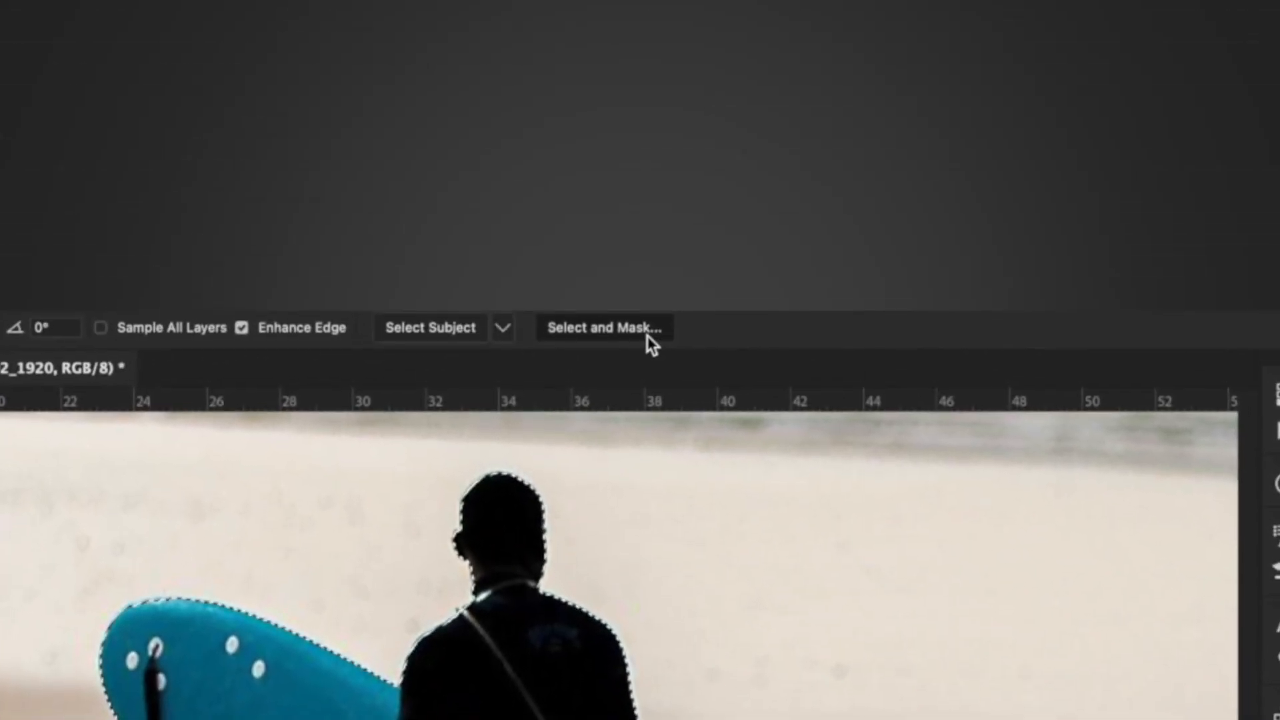
Open the selection in Select and Mask, look through the available view modes and keep Overlay
left_click(552, 9)
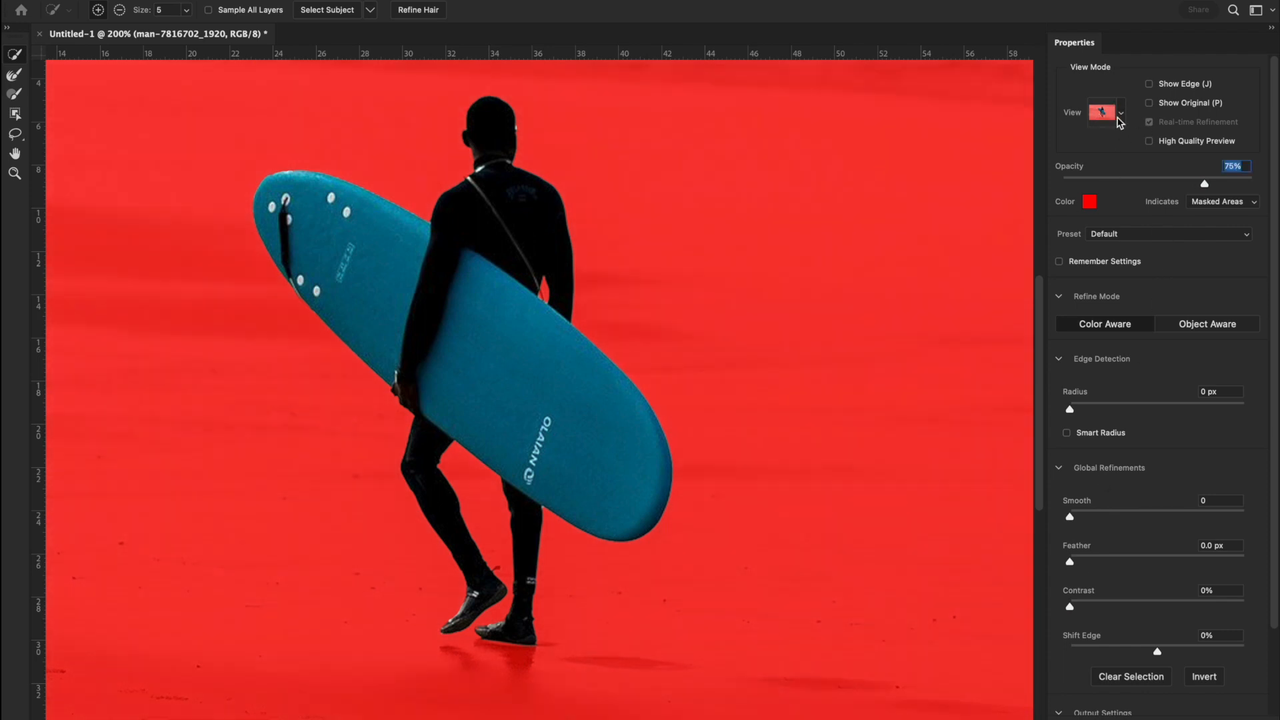
left_click(1120, 115)
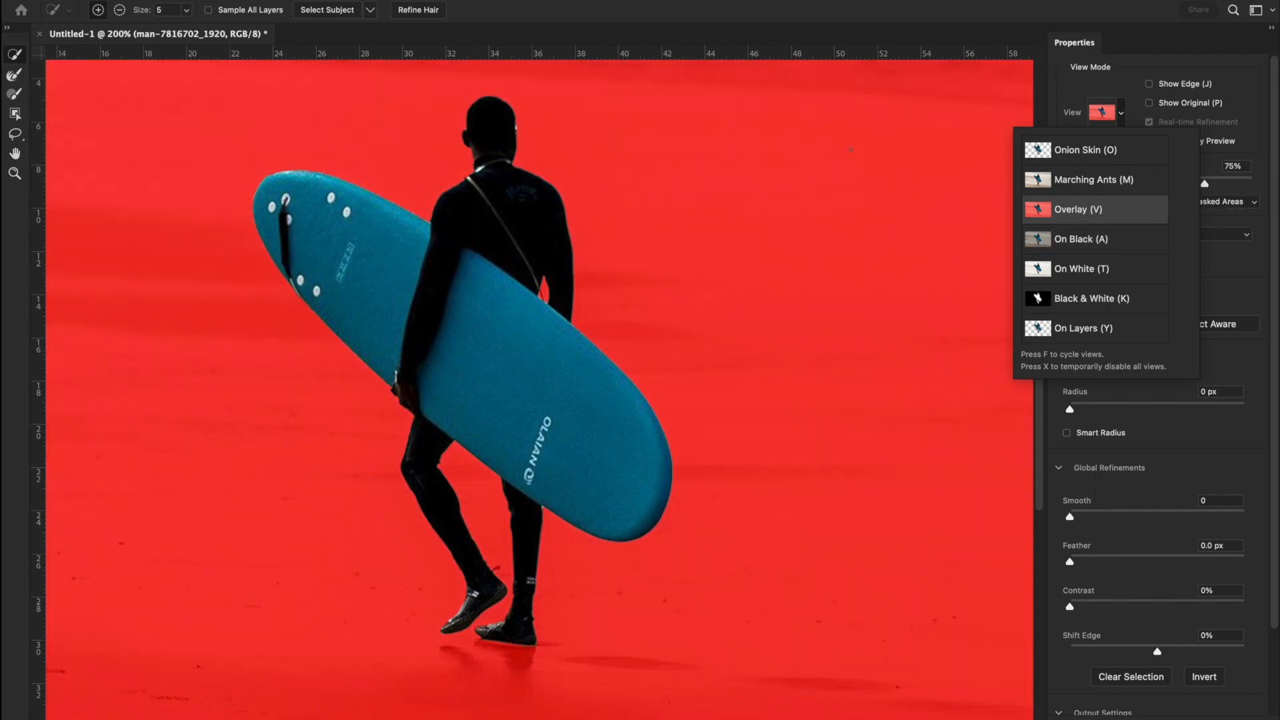
left_click(851, 151)
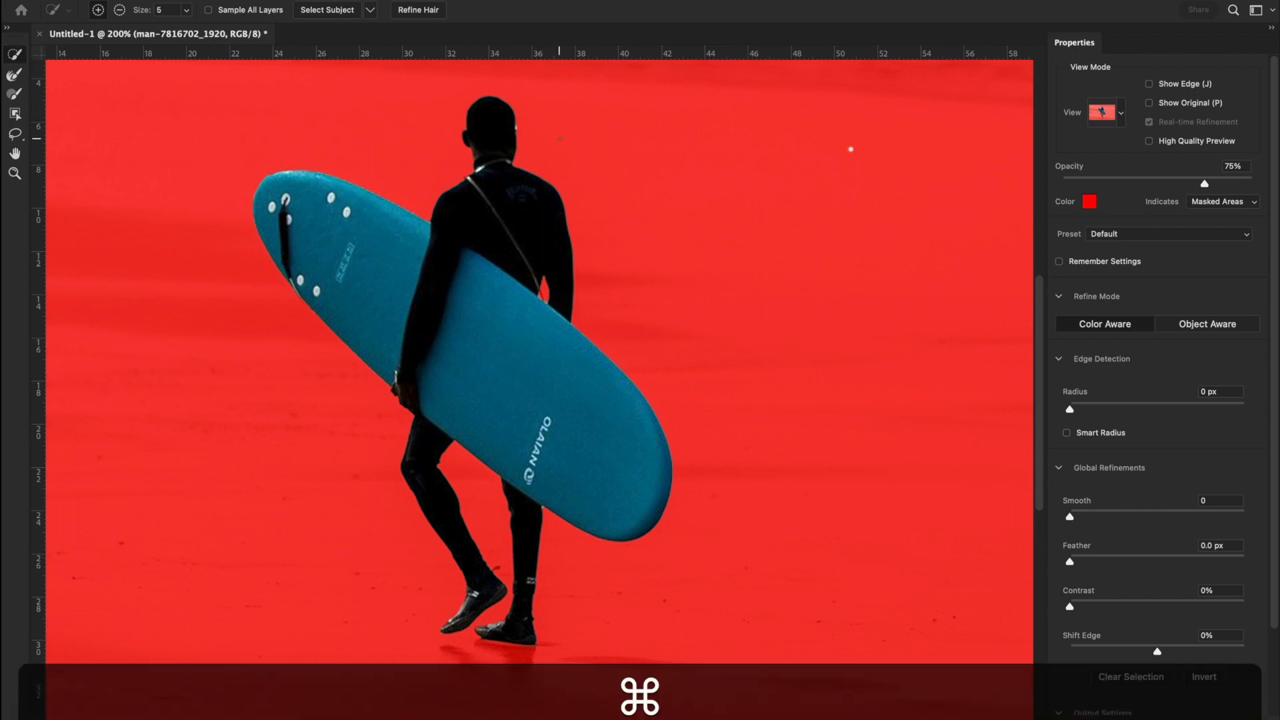
Try adding patches of background beside the surfer's head to the selection and subtract them again
key("super+equal")
key("super+equal")
key("super+equal")
key("super+equal")
scroll(552, 233, "up", 5)
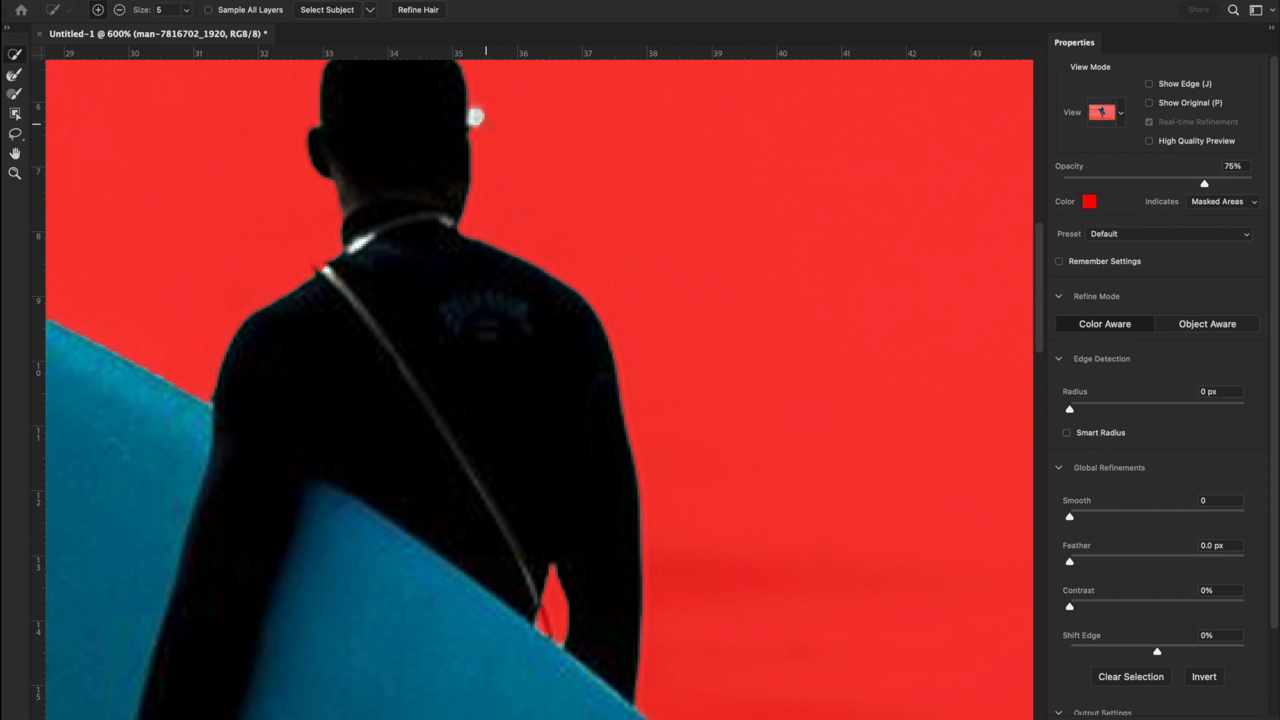
key("alt")
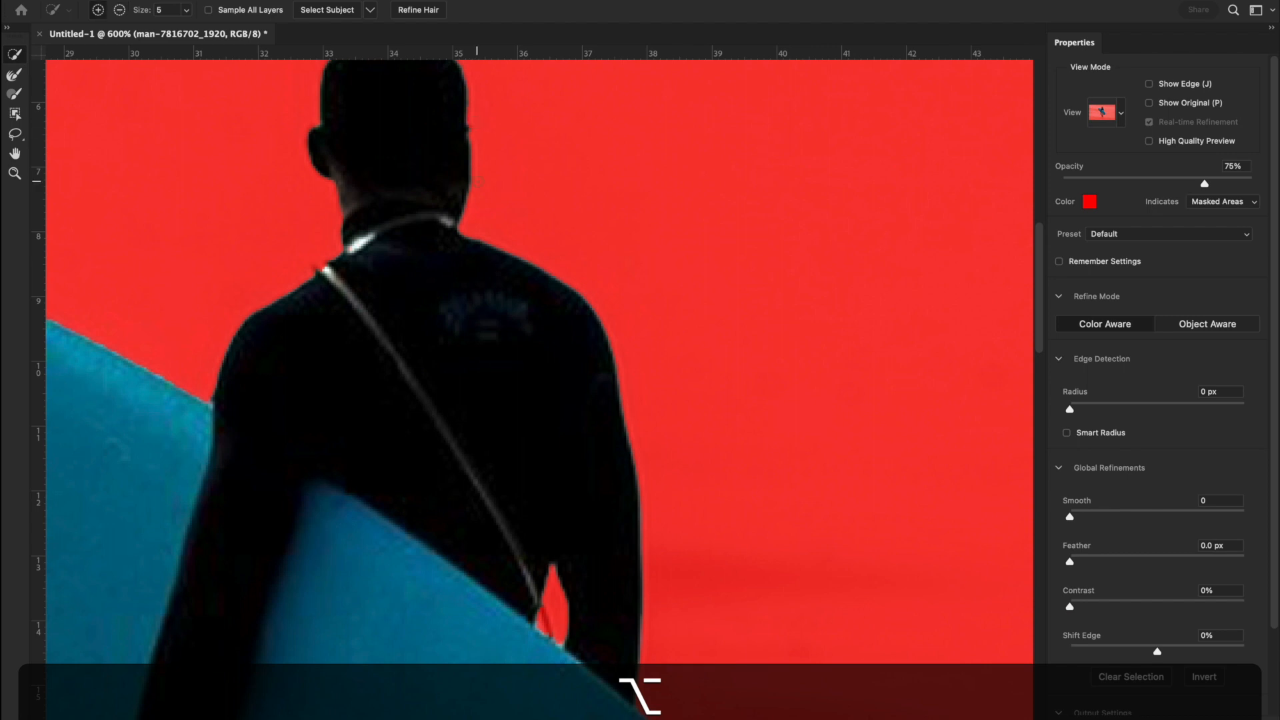
scroll(475, 126, "up", 3)
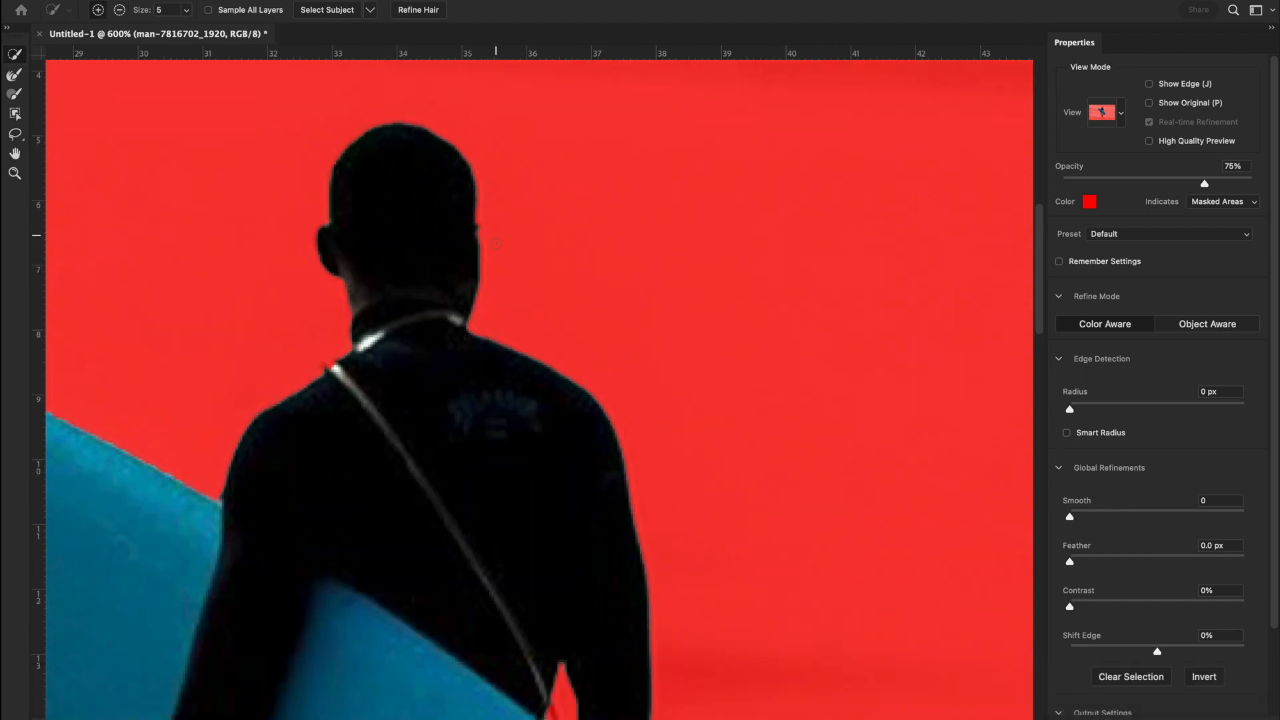
left_click_drag(499, 215, 506, 280)
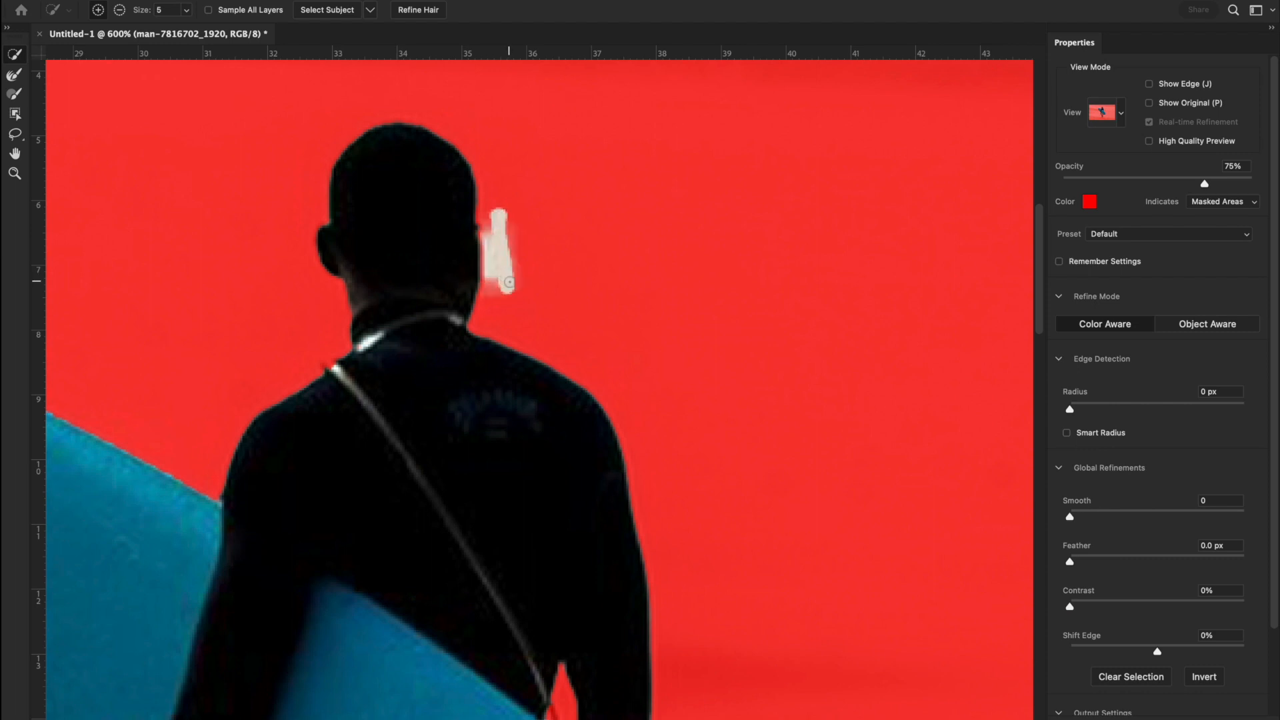
key("alt")
mouse_move(508, 287)
left_mouse_down()
mouse_move(498, 201)
mouse_move(497, 246)
left_mouse_up()
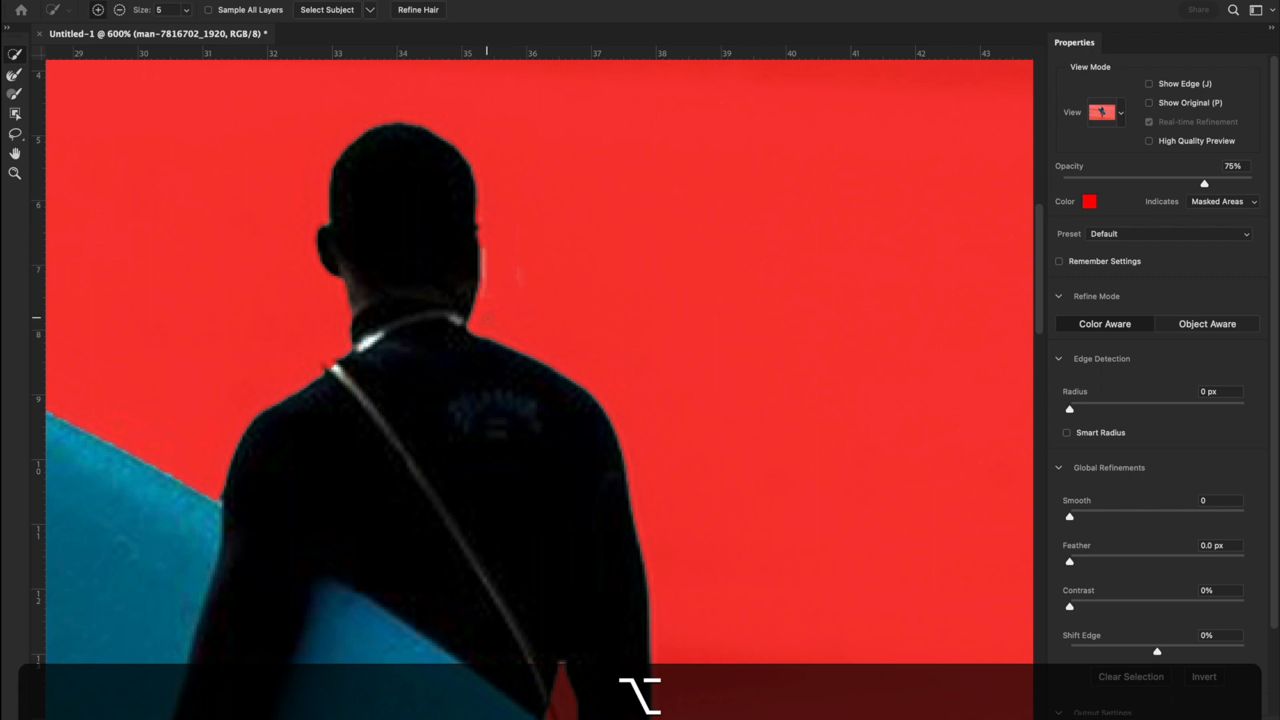
Subtract the light fringe pixels where the standing leg meets the surfboard's lower edge, using a size 1 brush
scroll(488, 318, "down", 5)
scroll(687, 333, "down", 2)
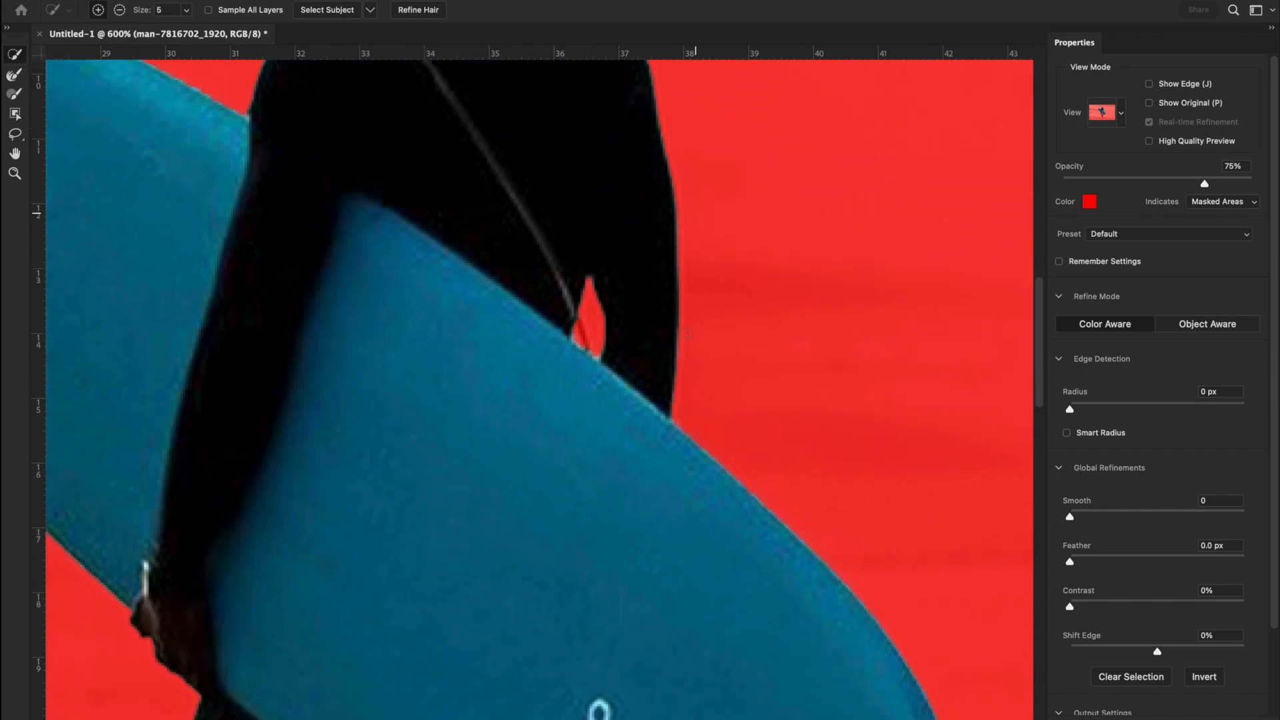
scroll(704, 370, "down", 9)
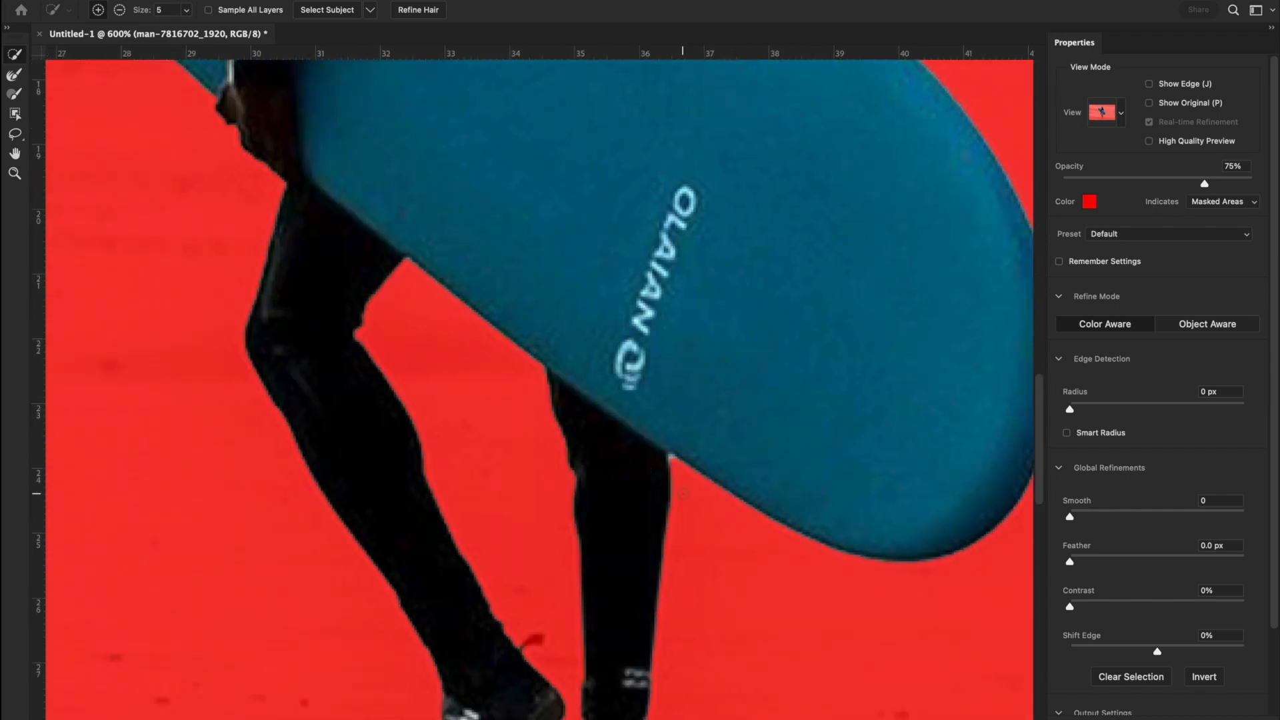
key("super+equal")
key("super+equal")
key("super+equal")
key("super+equal")
key("super+equal")
key("super+equal")
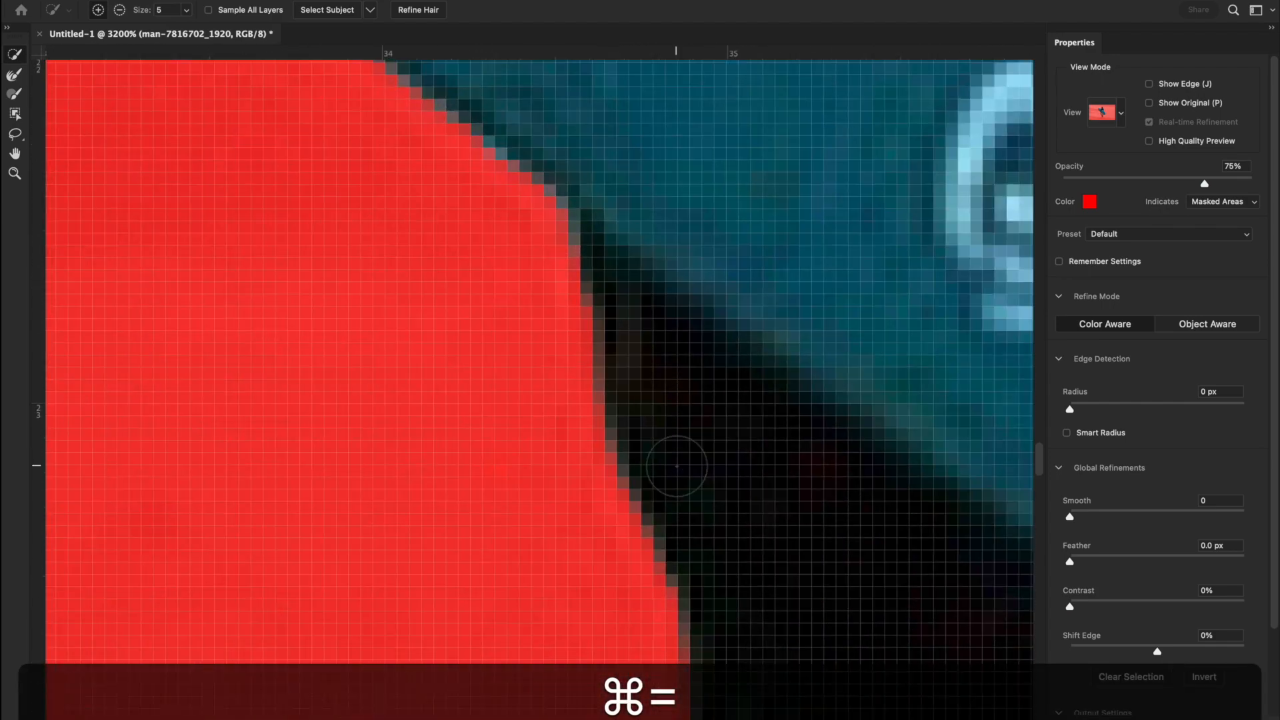
scroll(766, 523, "right", 5)
scroll(766, 524, "down", 2)
key("bracketleft")
key("bracketleft")
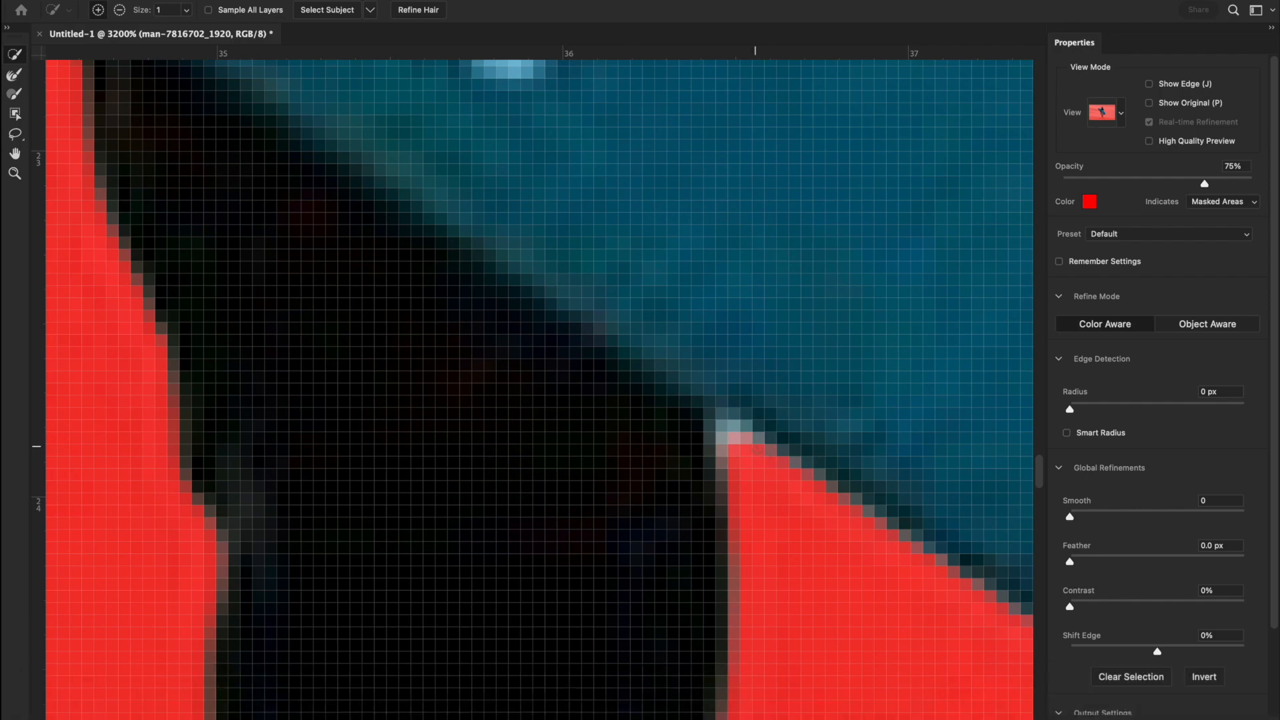
key("alt")
left_click(737, 440, "alt")
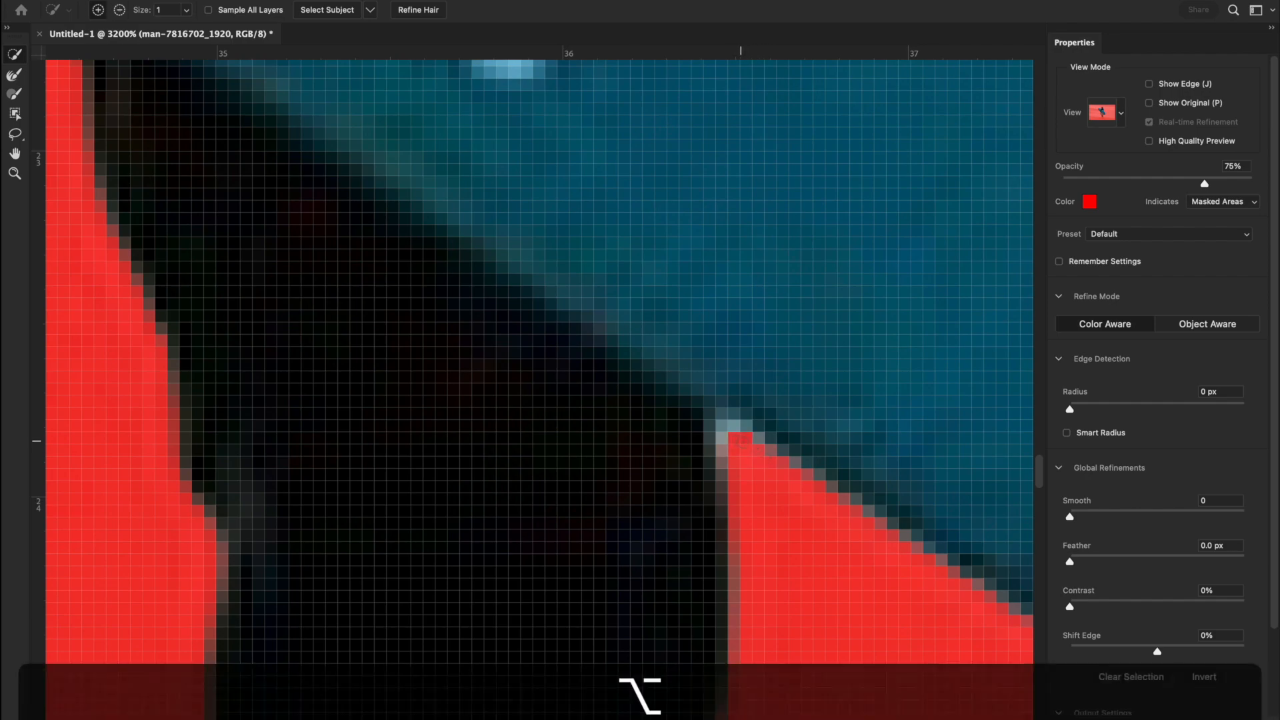
Inspect the overlay mask edges around the legs, the surfboard and the whole figure
key("super+minus")
key("super+minus")
key("super+minus")
key("super+minus")
key("super+minus")
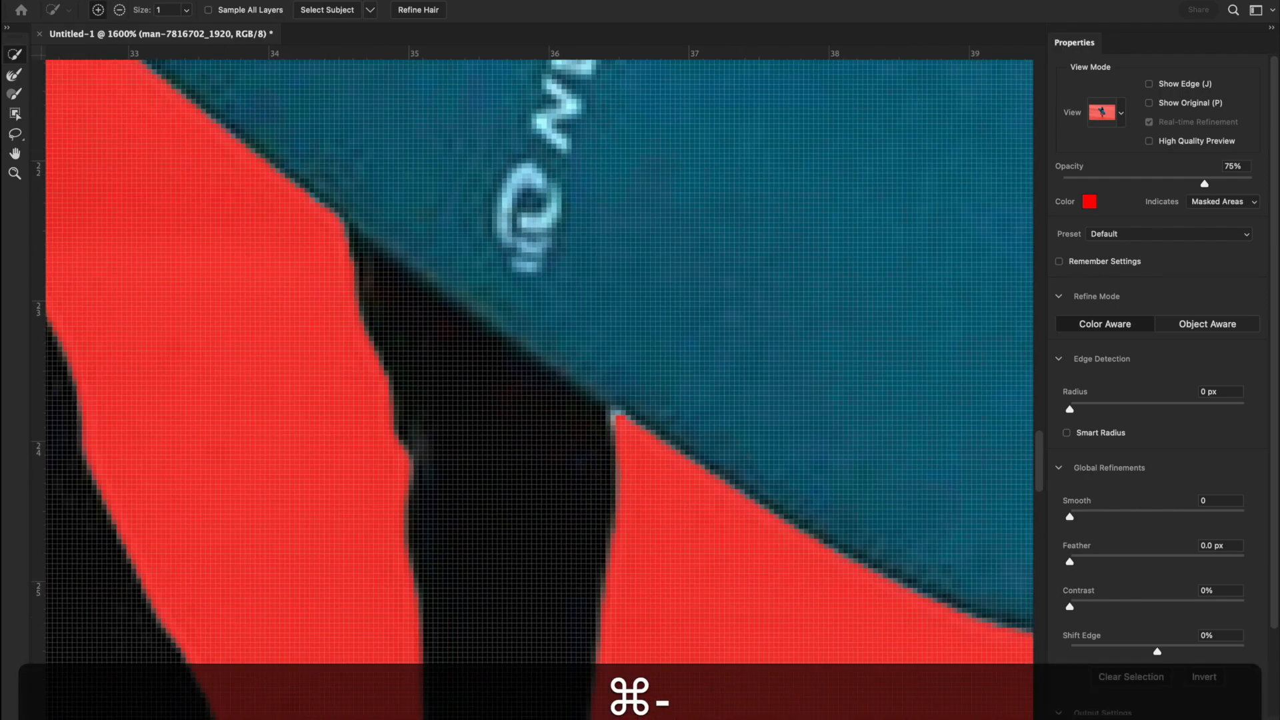
key("super+minus")
key("super+minus")
key("super+minus")
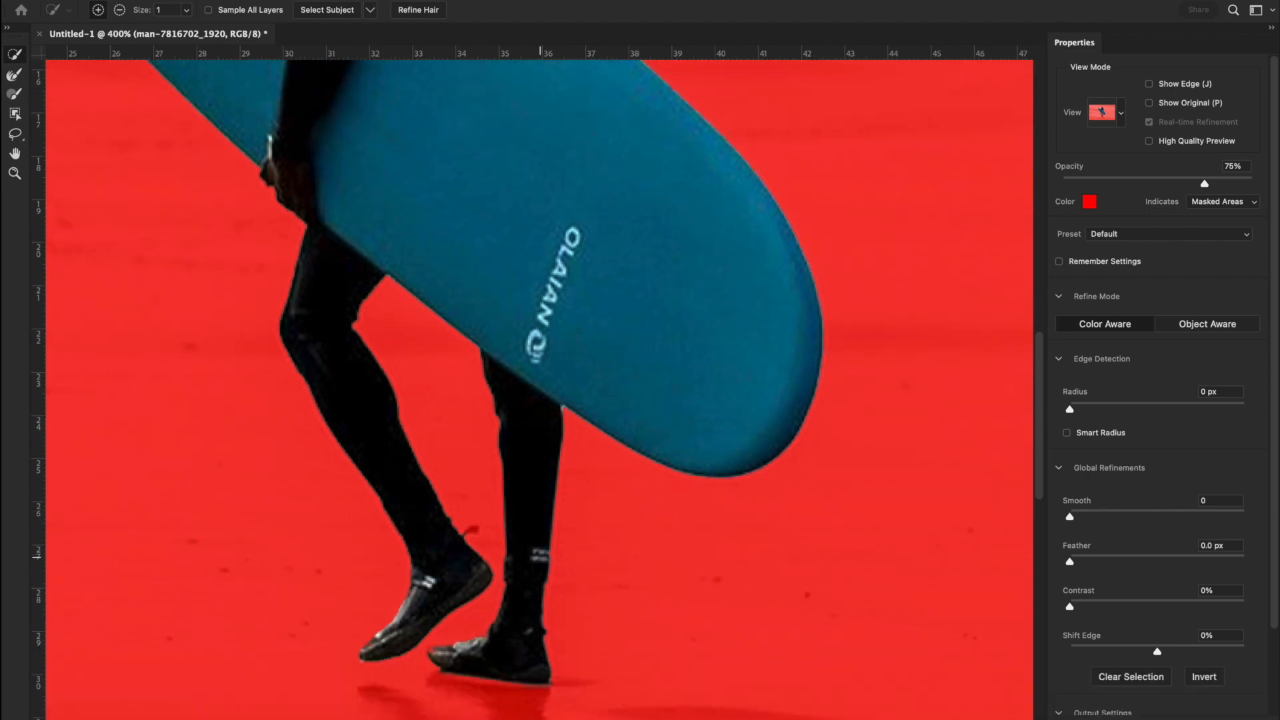
key("super+minus")
key("super+minus")
key("super+minus")
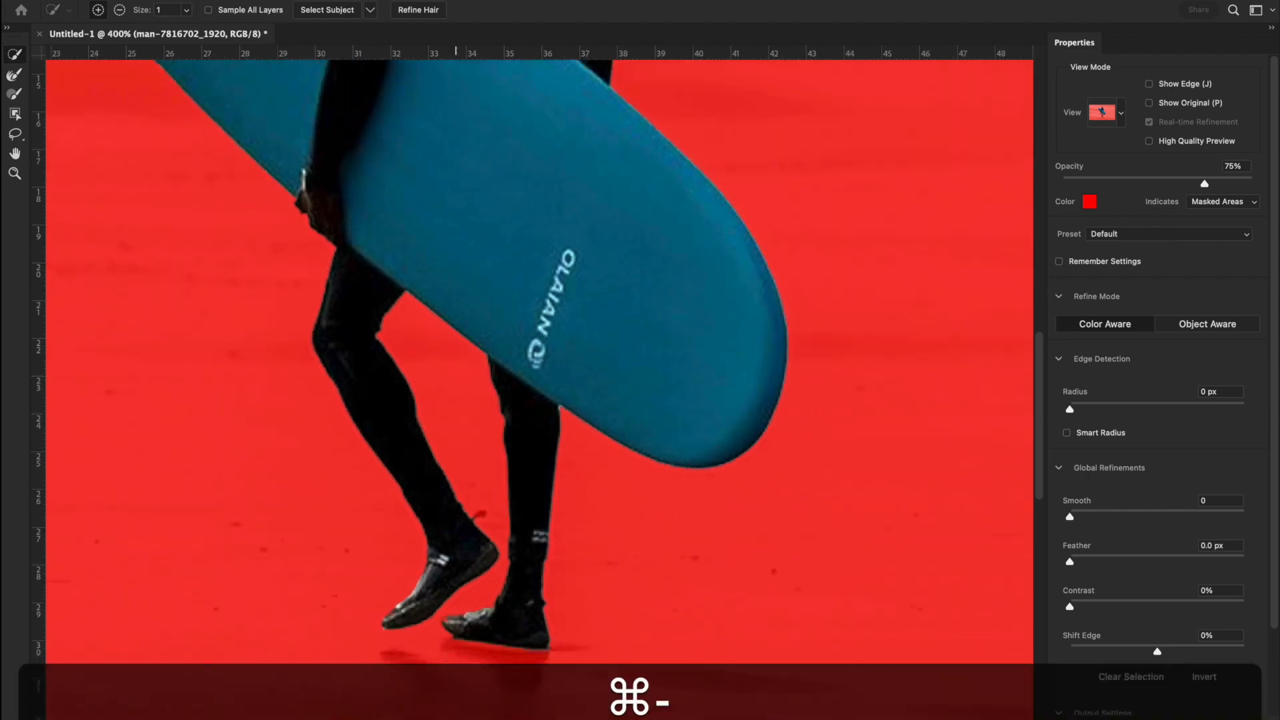
key("super+equal")
key("super+equal")
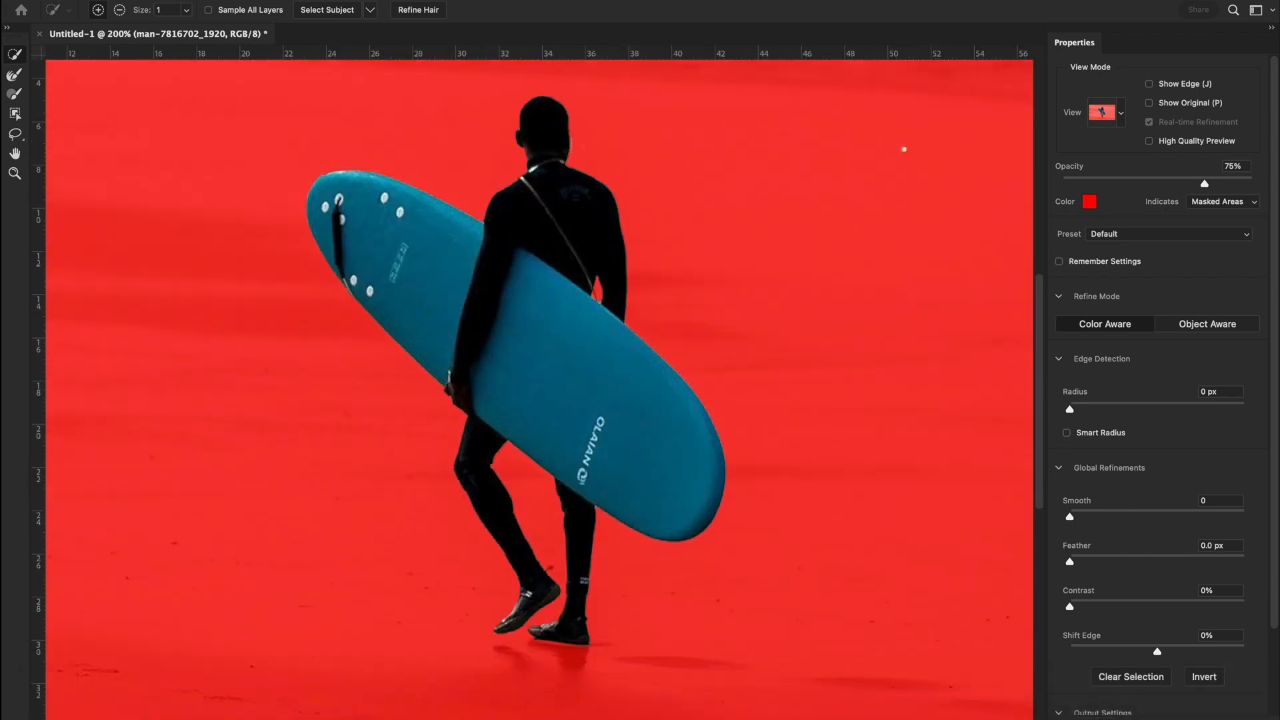
Smooth the surfer selection's edge by 22, feather it 1.8 px and apply the Select and Mask refinement
mouse_move(590, 719)
left_click_drag(1072, 519, 1109, 518)
left_click_drag(1071, 563, 1087, 566)
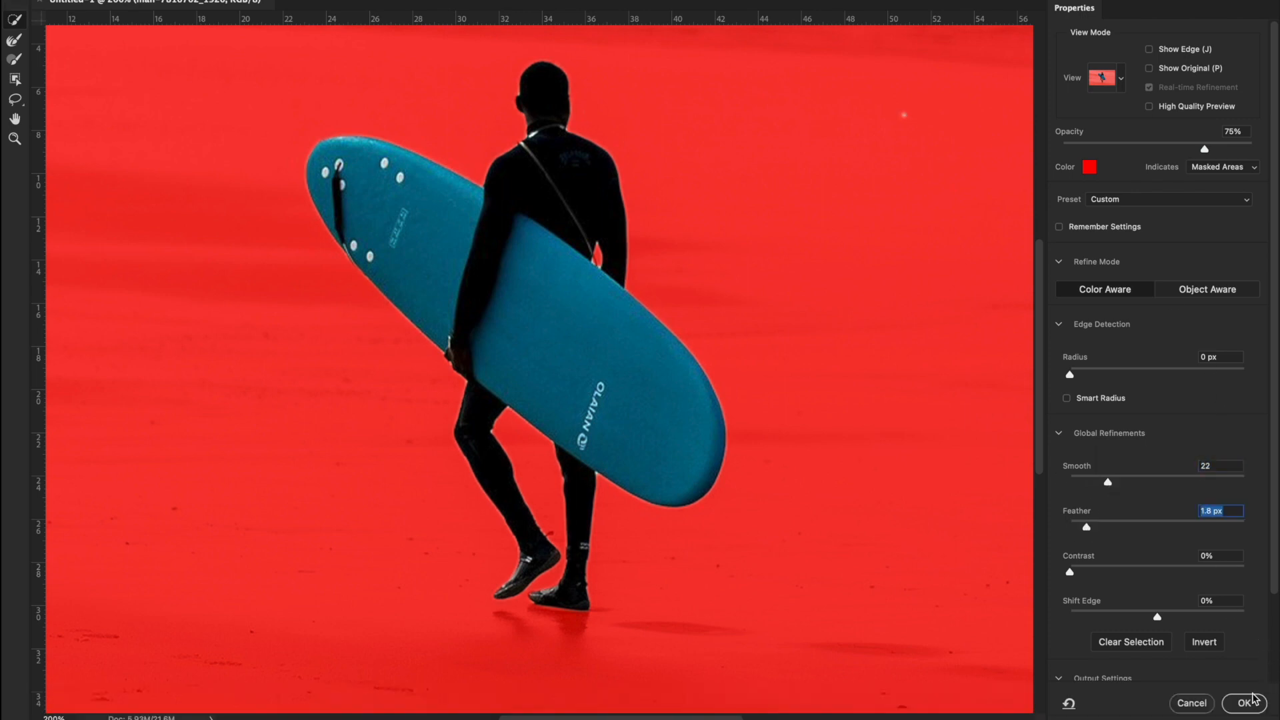
left_click(1252, 702)
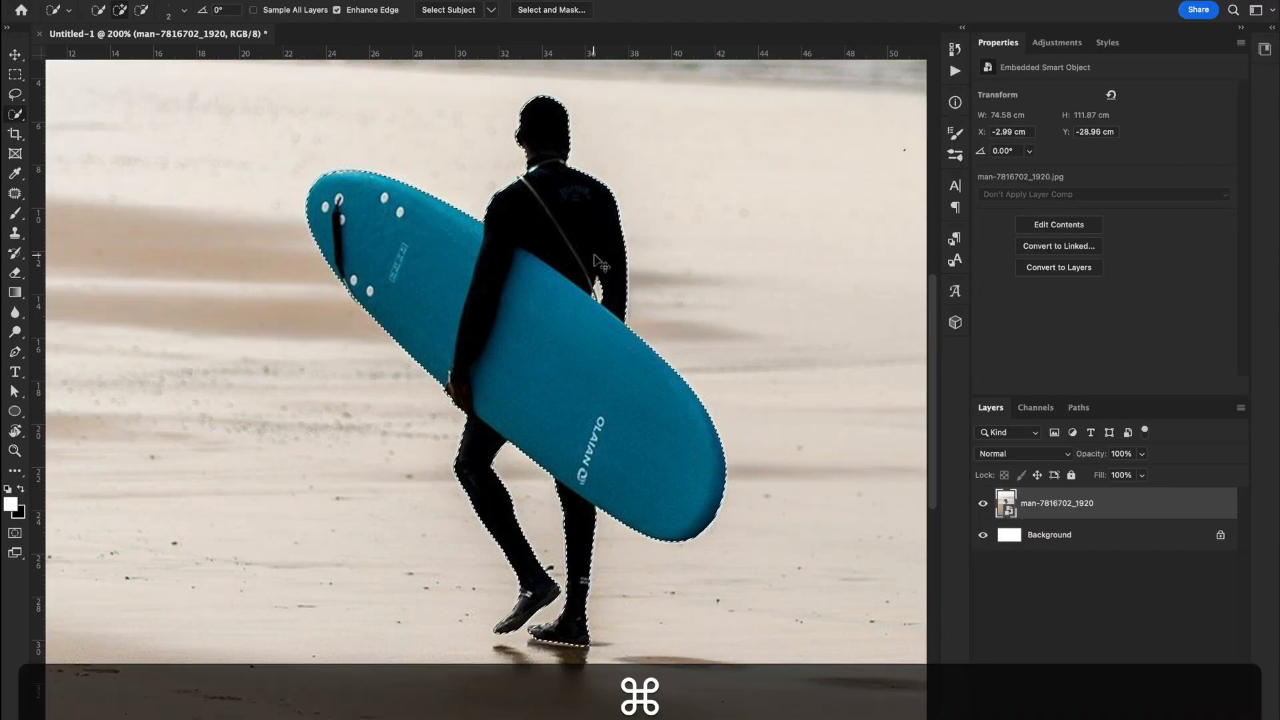
Try to delete the selected surfer directly from the smart object layer
key("super+minus")
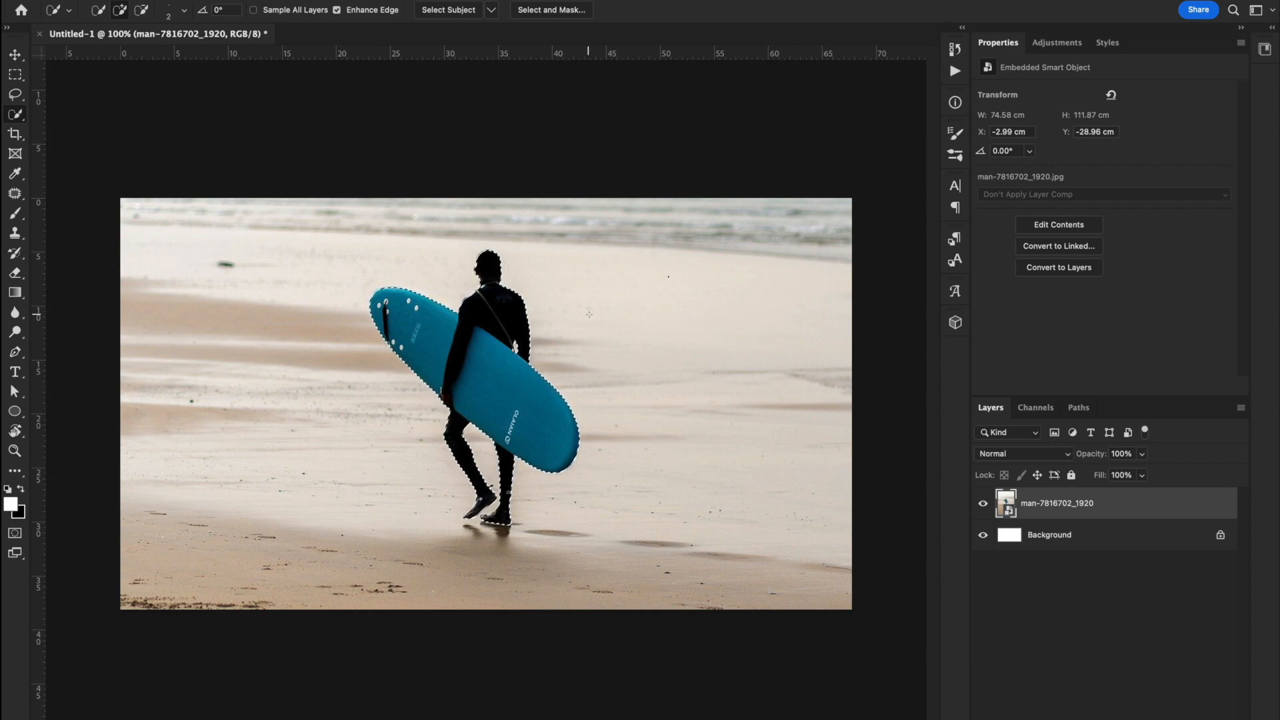
key("BackSpace")
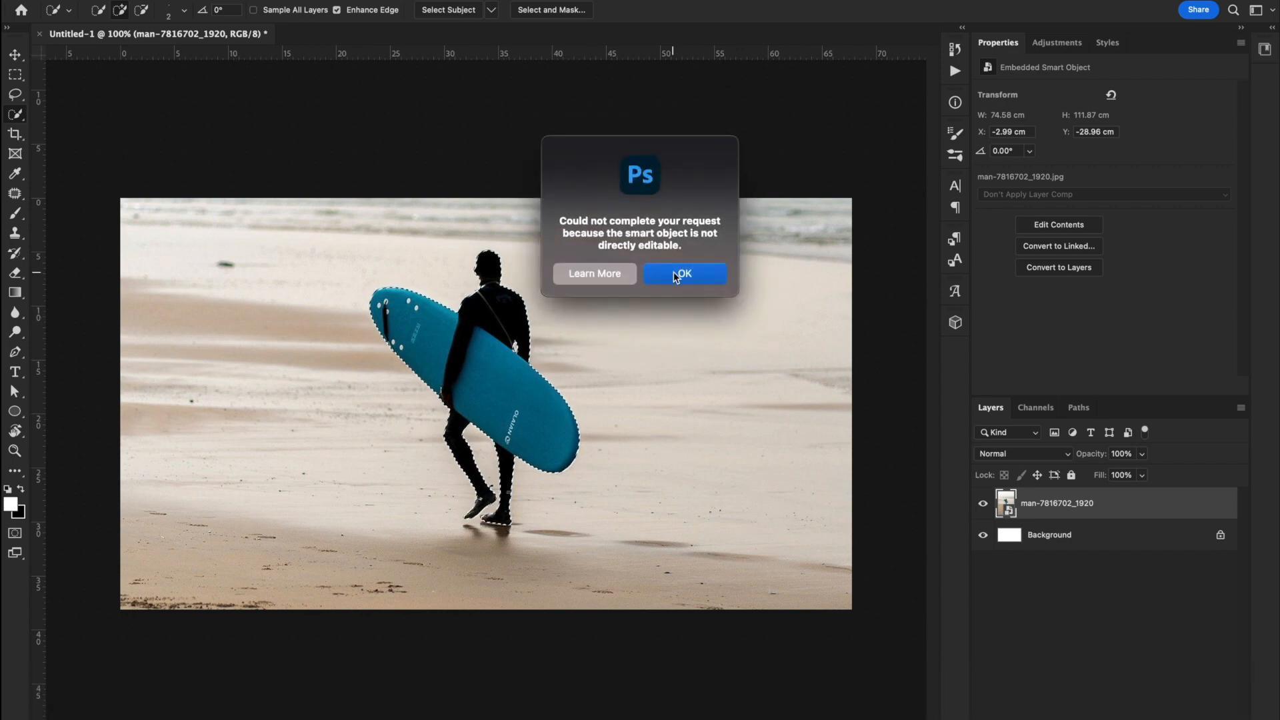
left_click(675, 273)
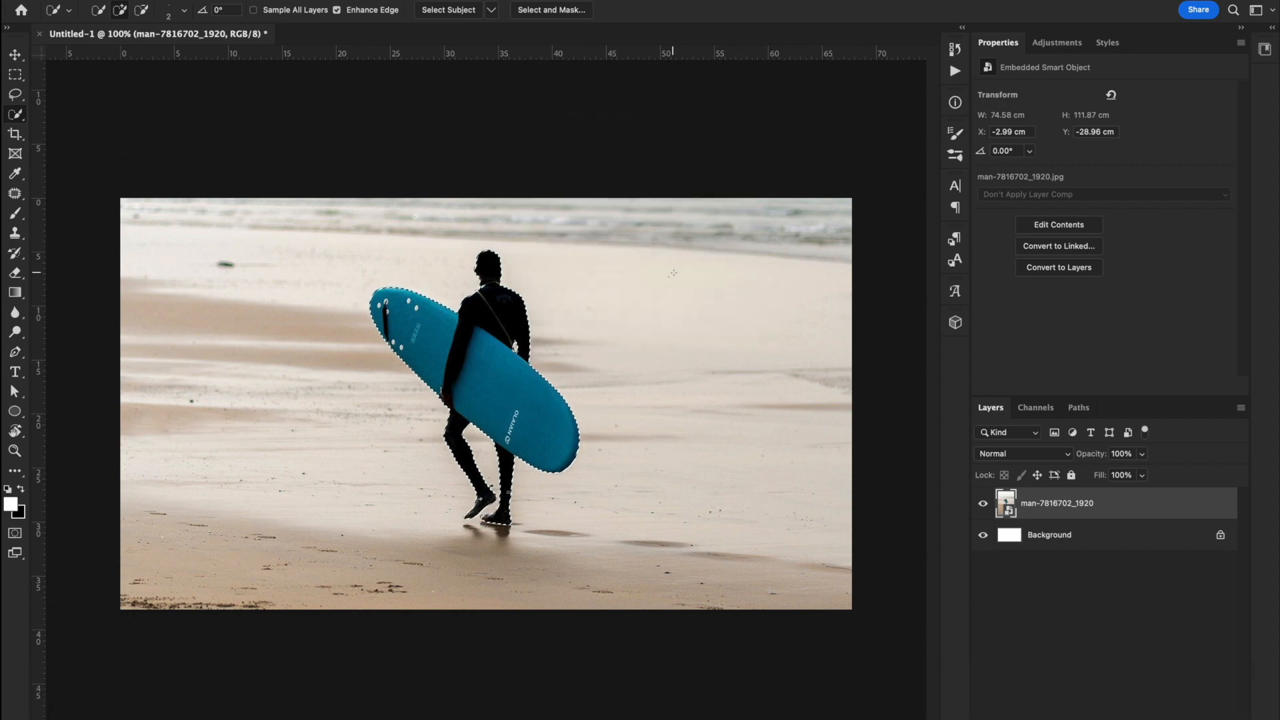
Rasterize the photo layer, delete the selected surfer from it and undo both changes
right_click(1128, 503)
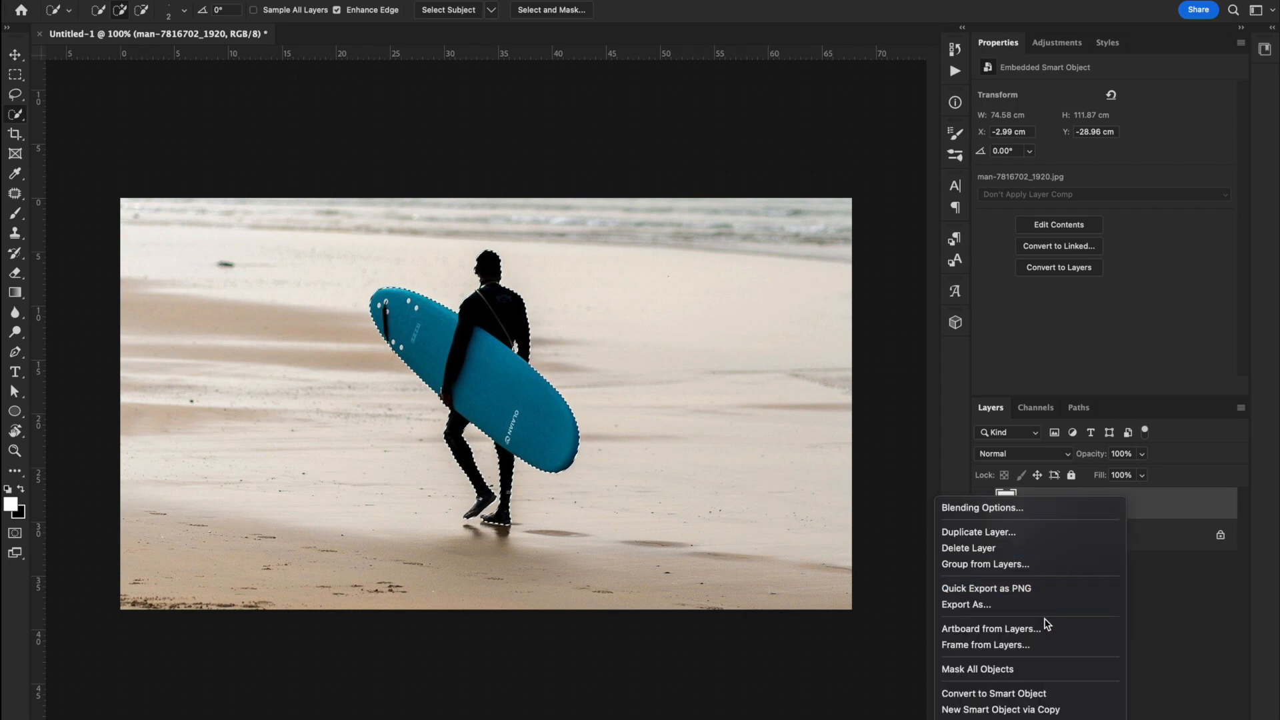
scroll(1043, 590, "down", 5)
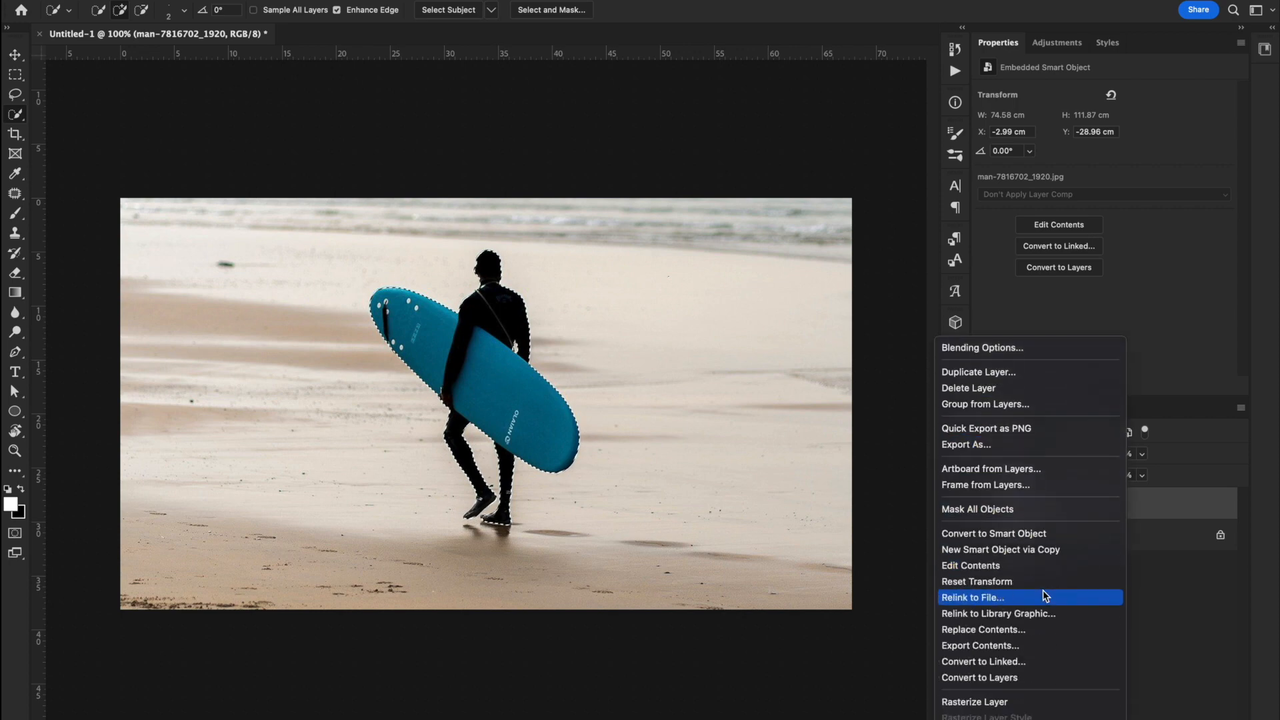
left_click(1018, 704)
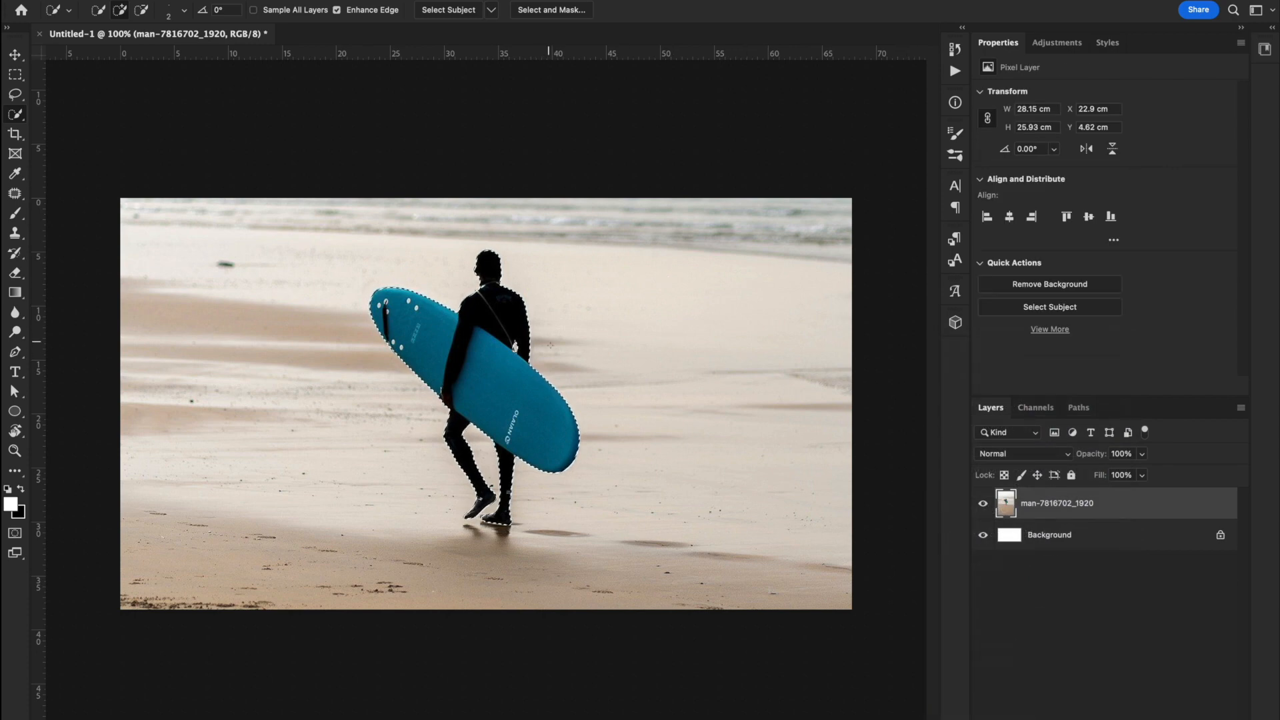
key("BackSpace")
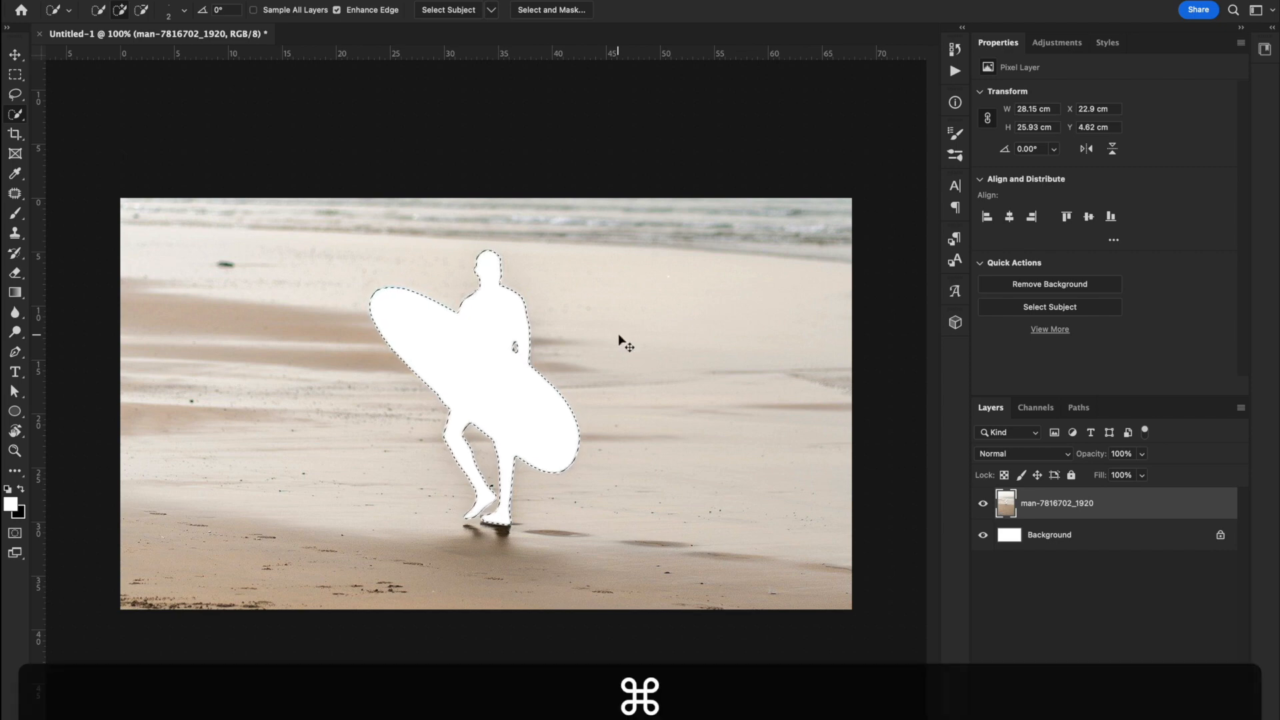
key("super+z")
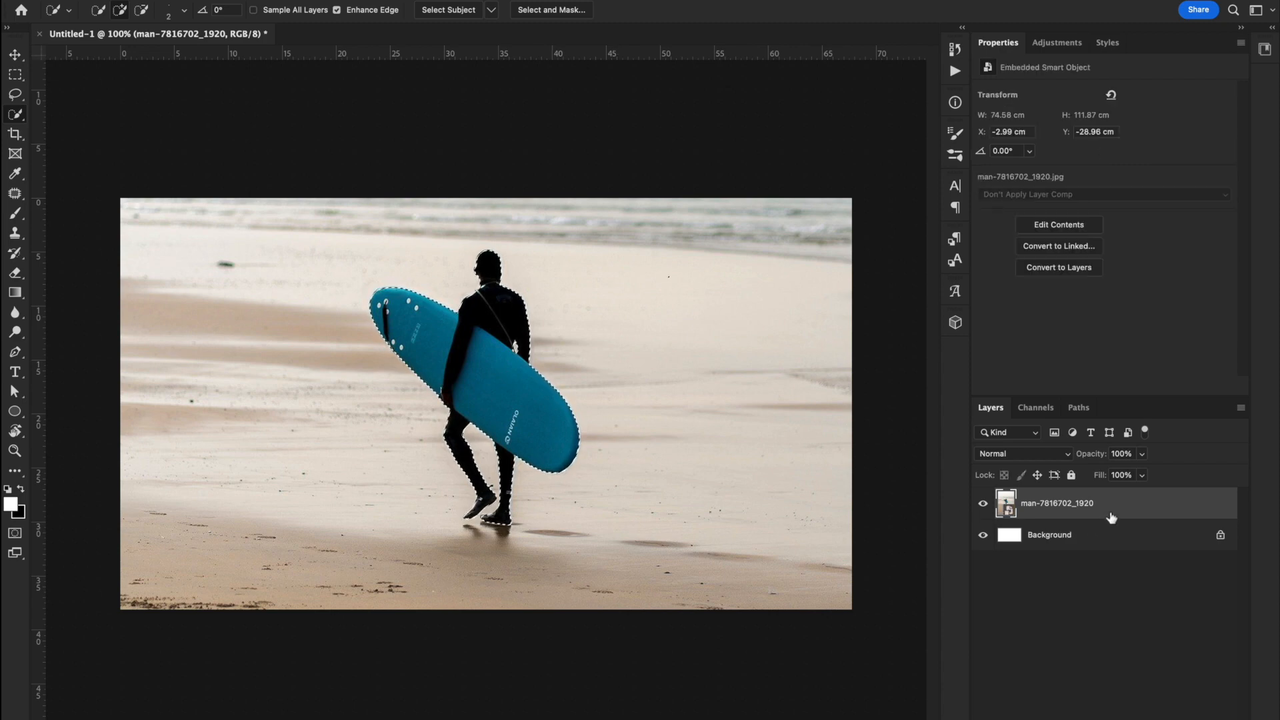
Copy the selected surfer onto a new layer, then hide and delete the original photo layer man-7816702_1920
key("super+j")
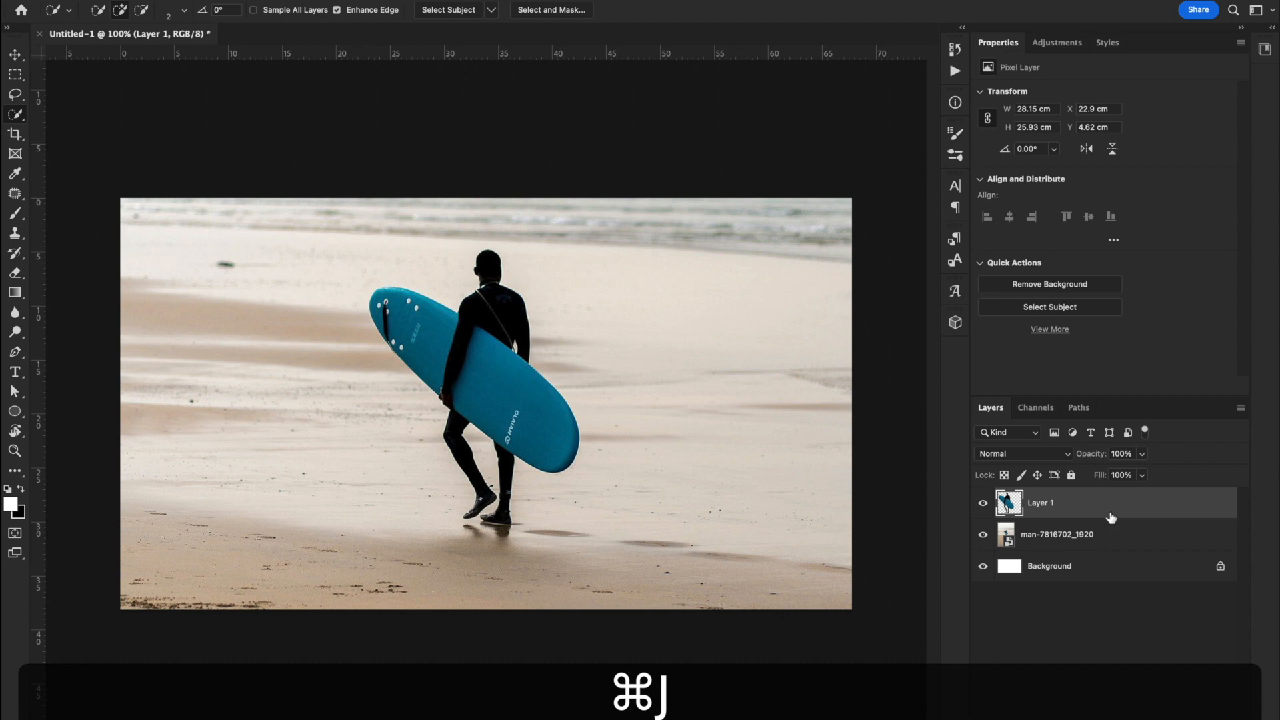
left_click(983, 535)
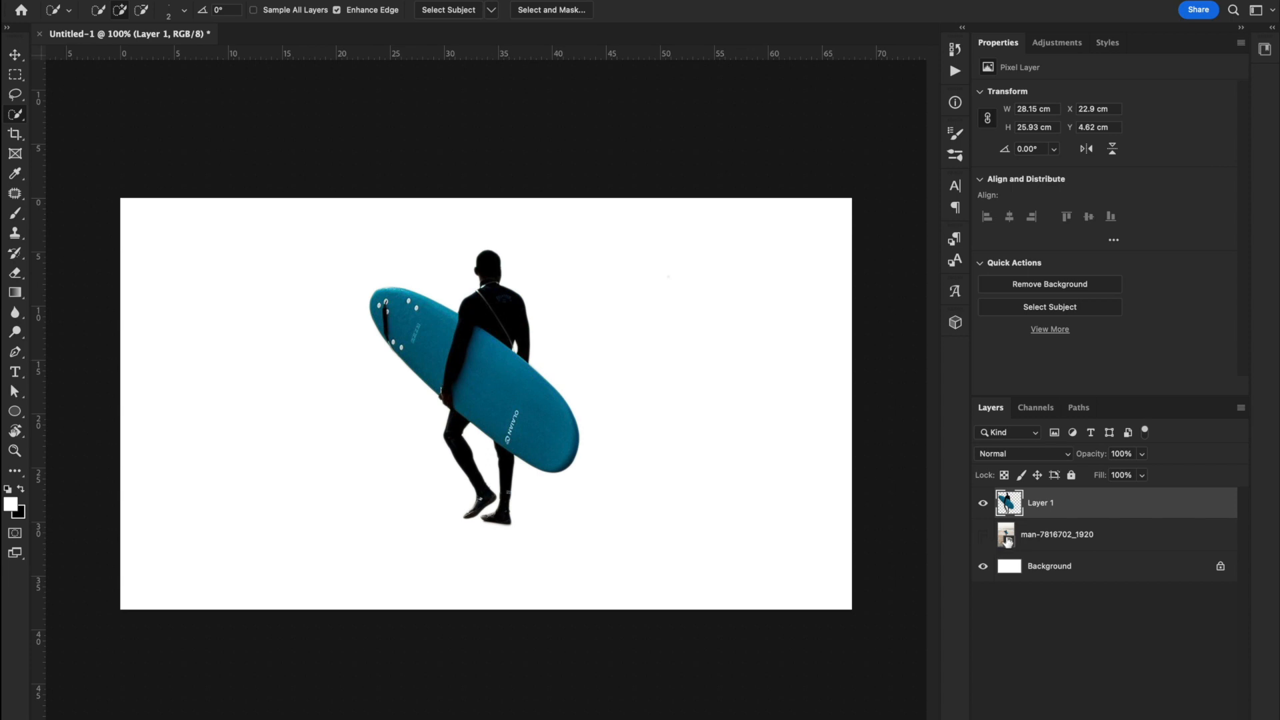
left_click(1061, 545)
key("BackSpace")
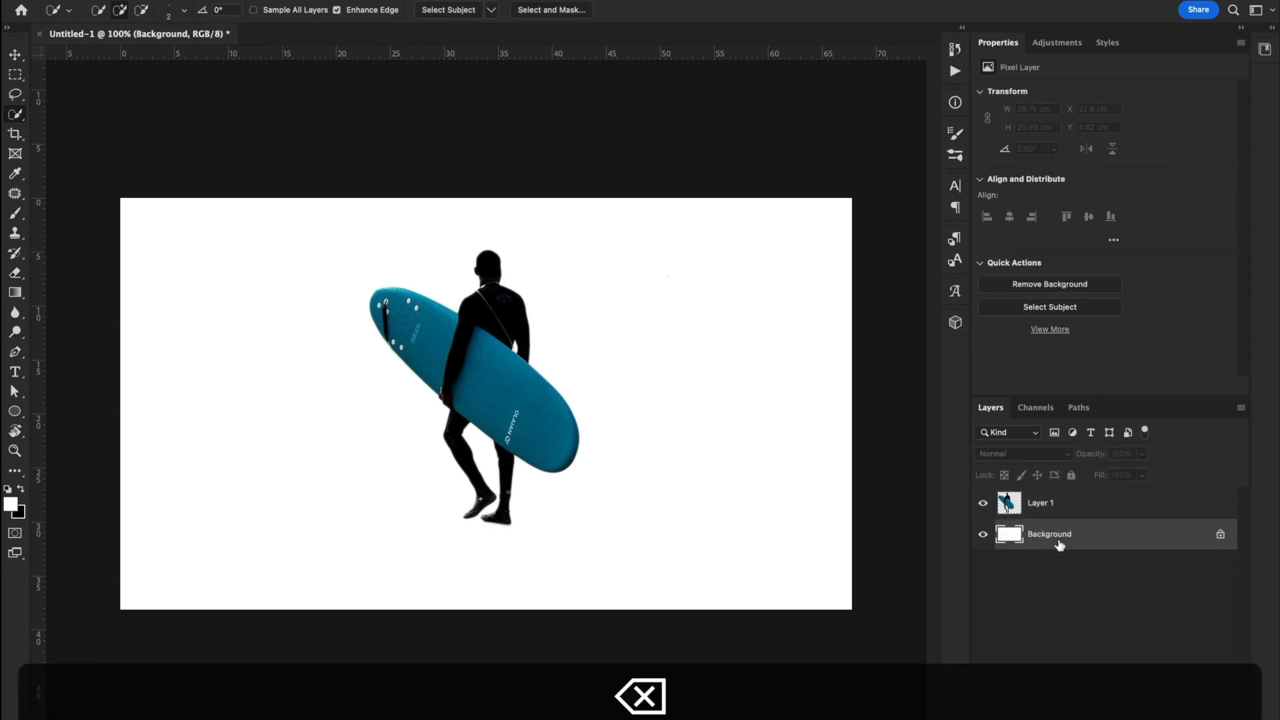
Check the cut-out surfer's edges on the white background and convert his layer to a smart object
left_click(1040, 503)
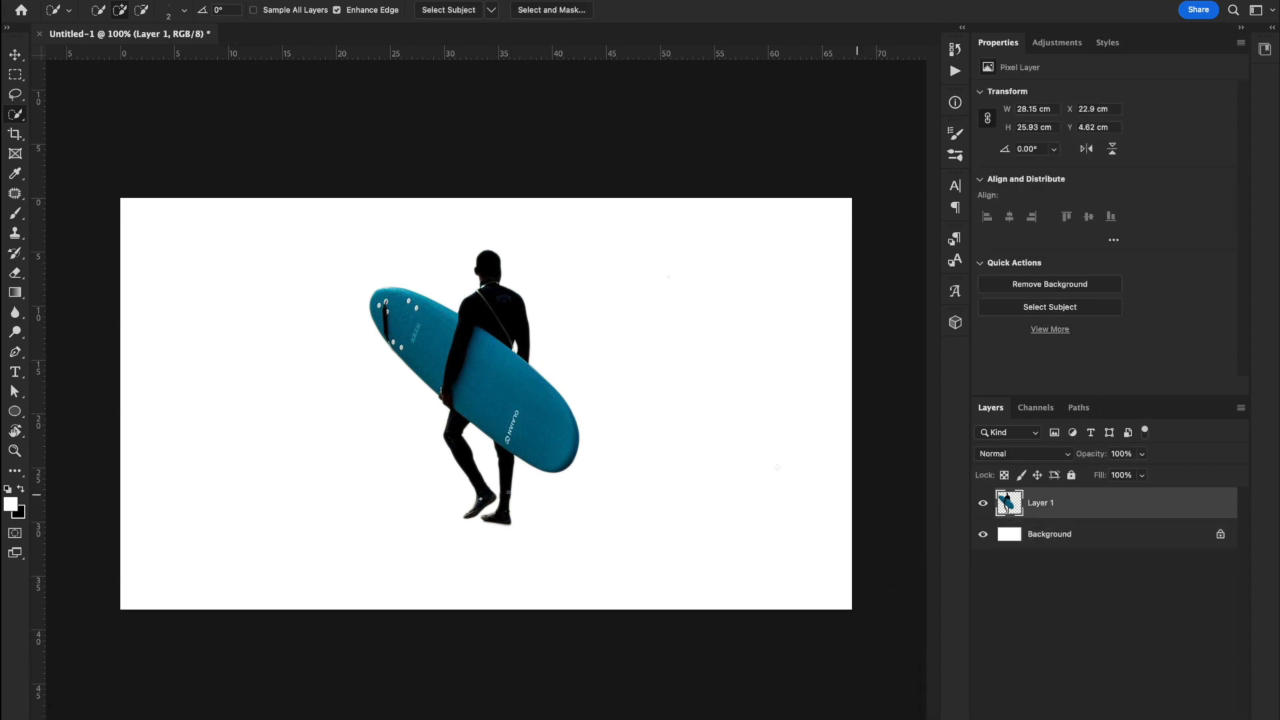
key("super+equal")
key("super+equal")
key("super+minus")
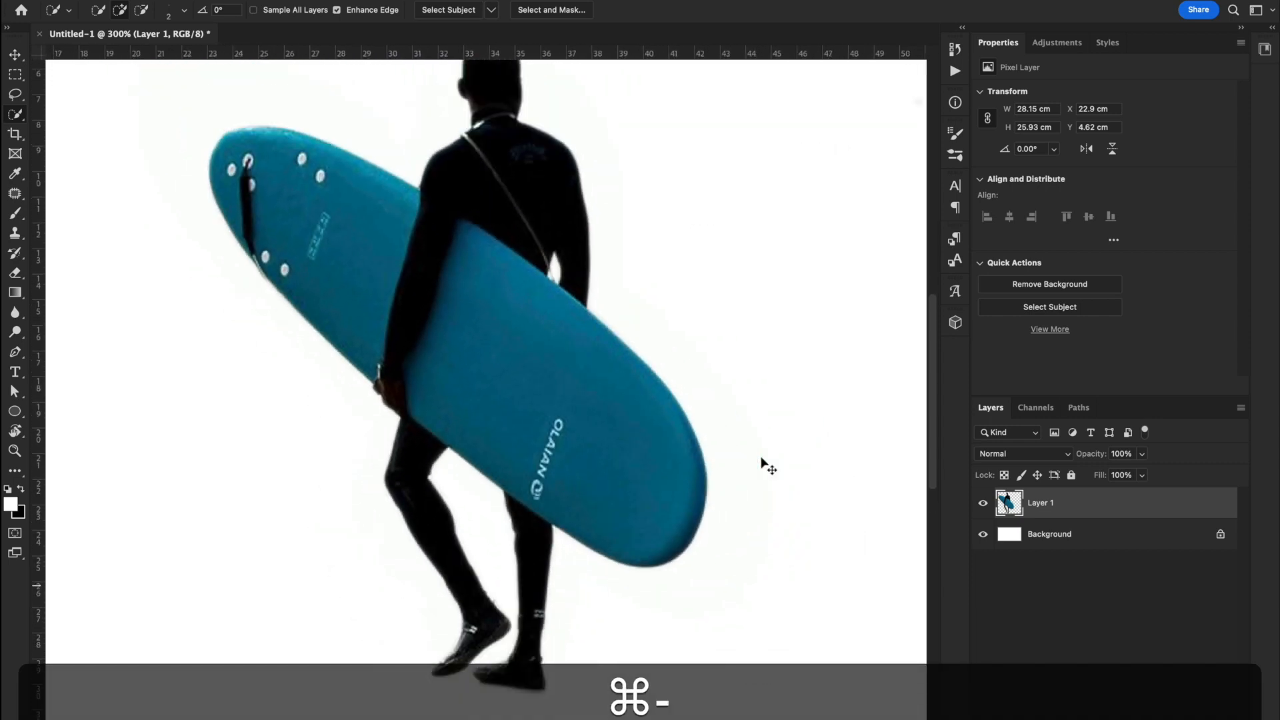
key("super+minus")
key("super+equal")
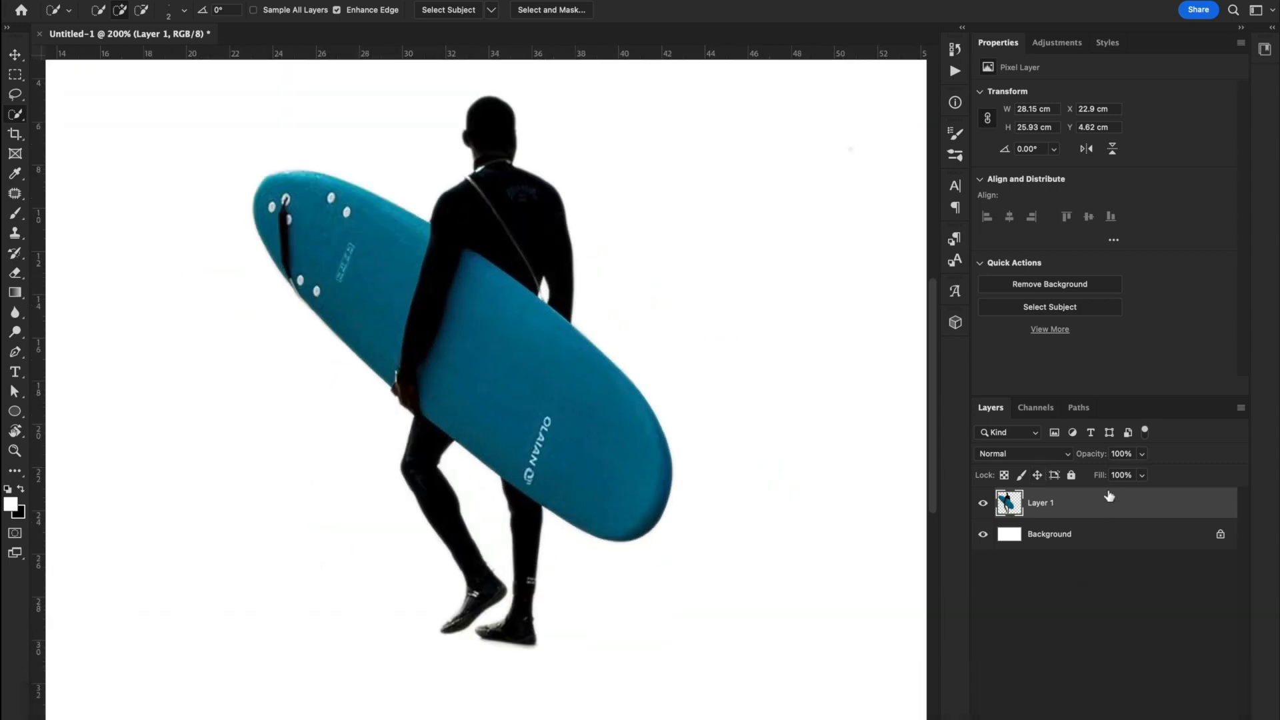
right_click(1088, 510)
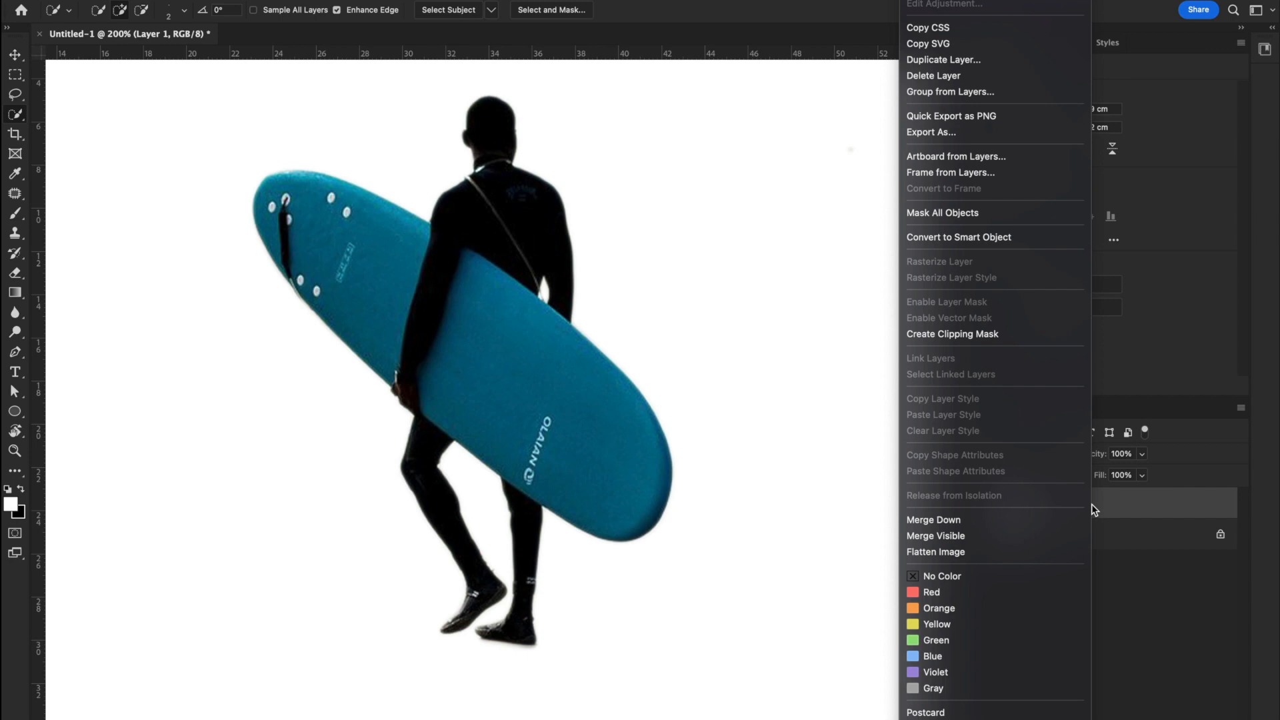
left_click(1004, 240)
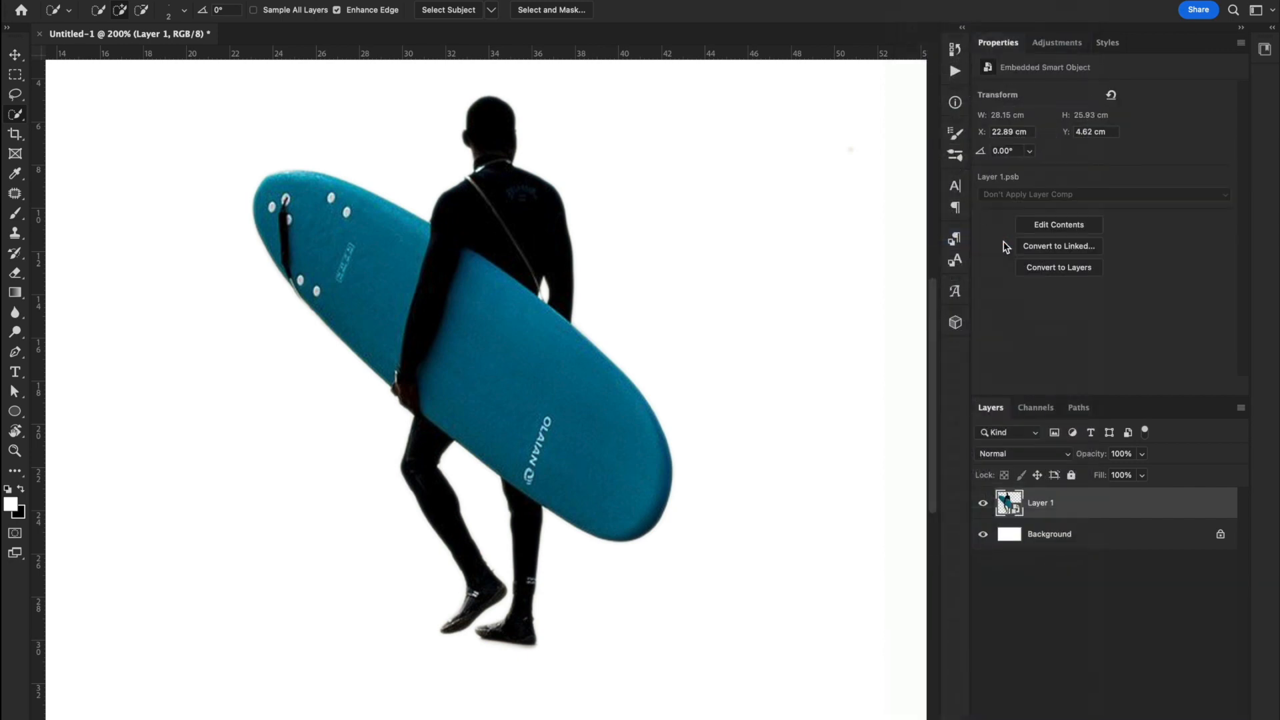
Move the cut-out surfer into the right half of the canvas, to about X 35.8 cm and Y 4.3 cm
key("super+minus")
key("super+equal")
key("super+equal")
key("super+equal")
key("v")
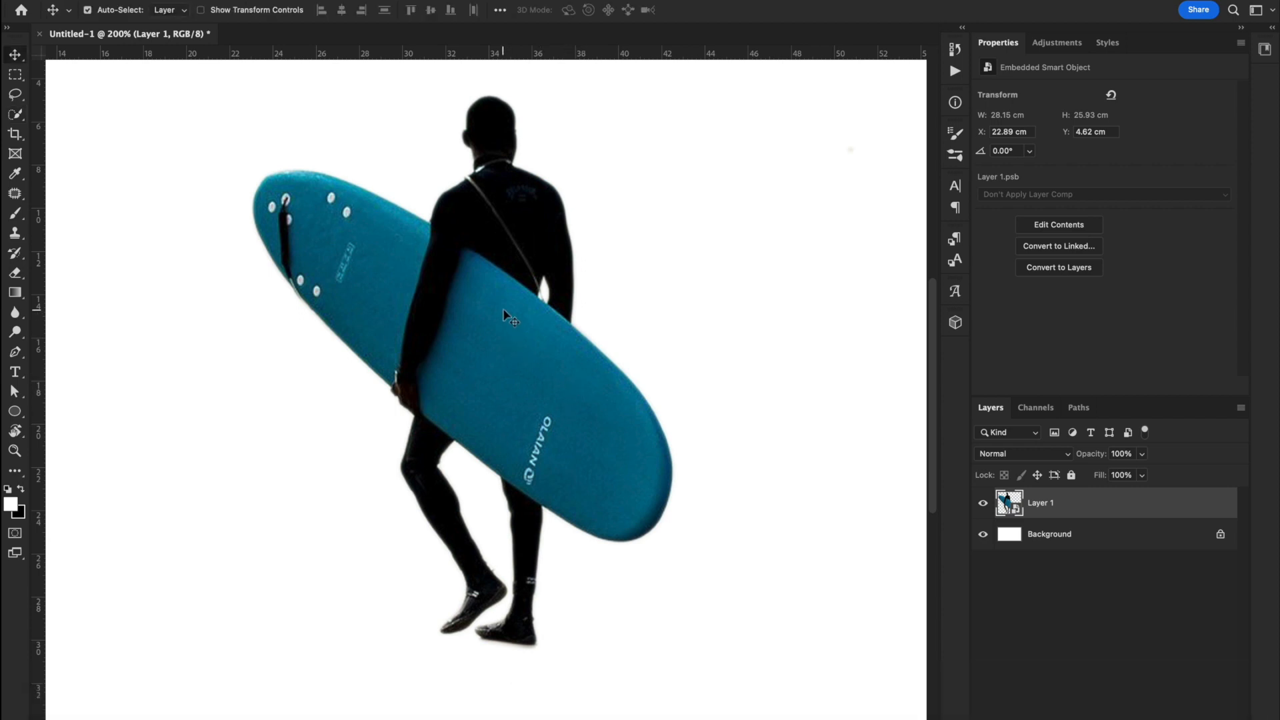
key("super+minus")
key("super+minus")
key("super+minus")
key("super+minus")
left_click_drag(475, 414, 566, 404)
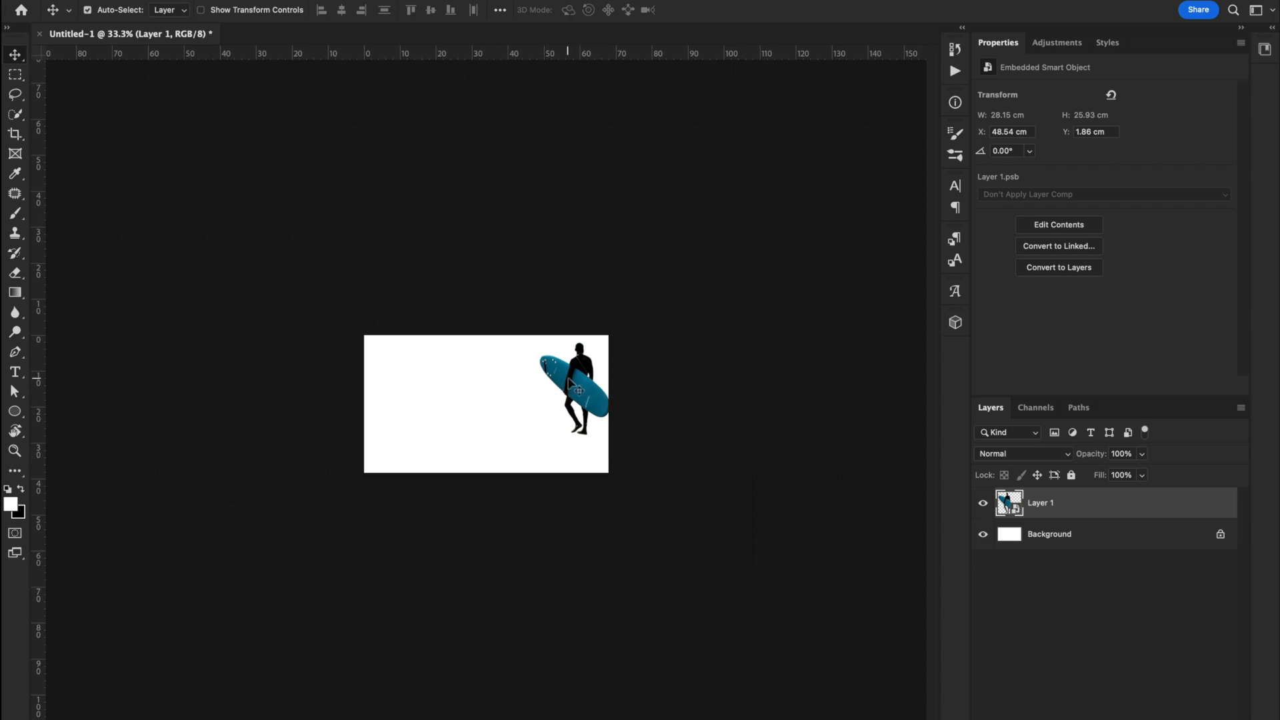
left_click_drag(568, 383, 523, 392)
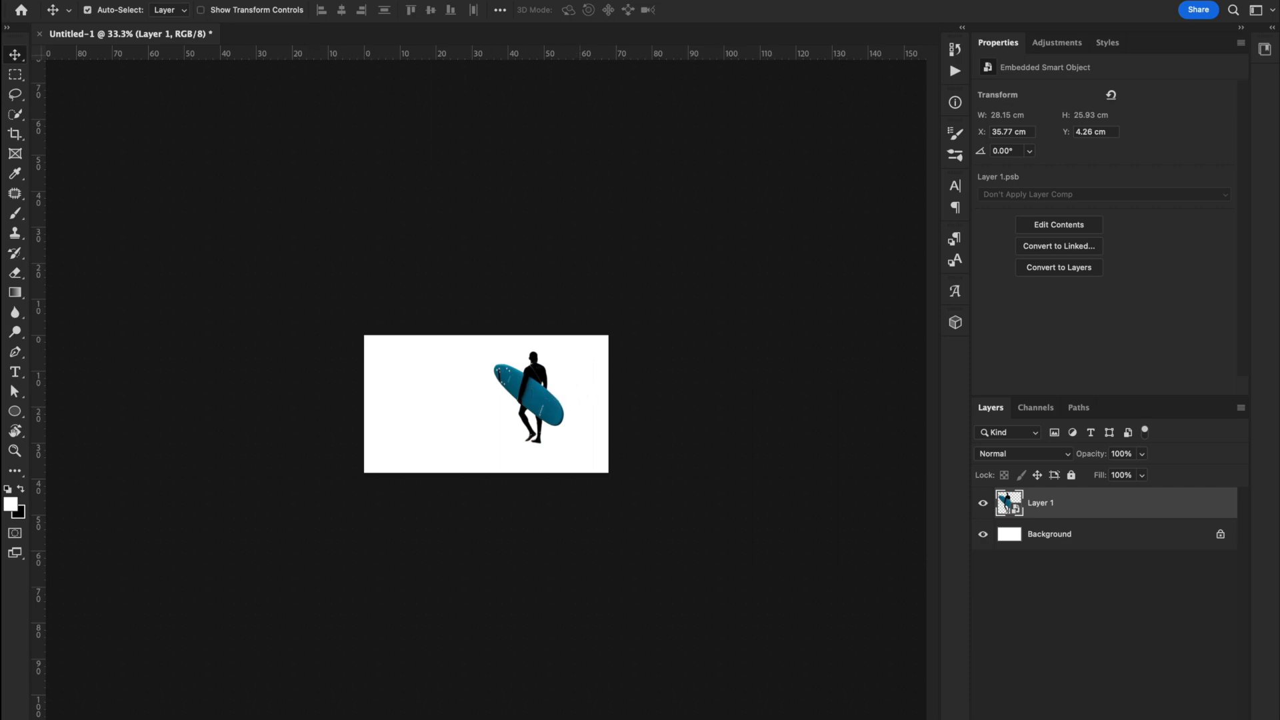
Create a new document from the YouTube Thumbnail preset, 1920 x 1080 px at 72 ppi with white background contents
left_click(120, 0)
left_click(125, 0)
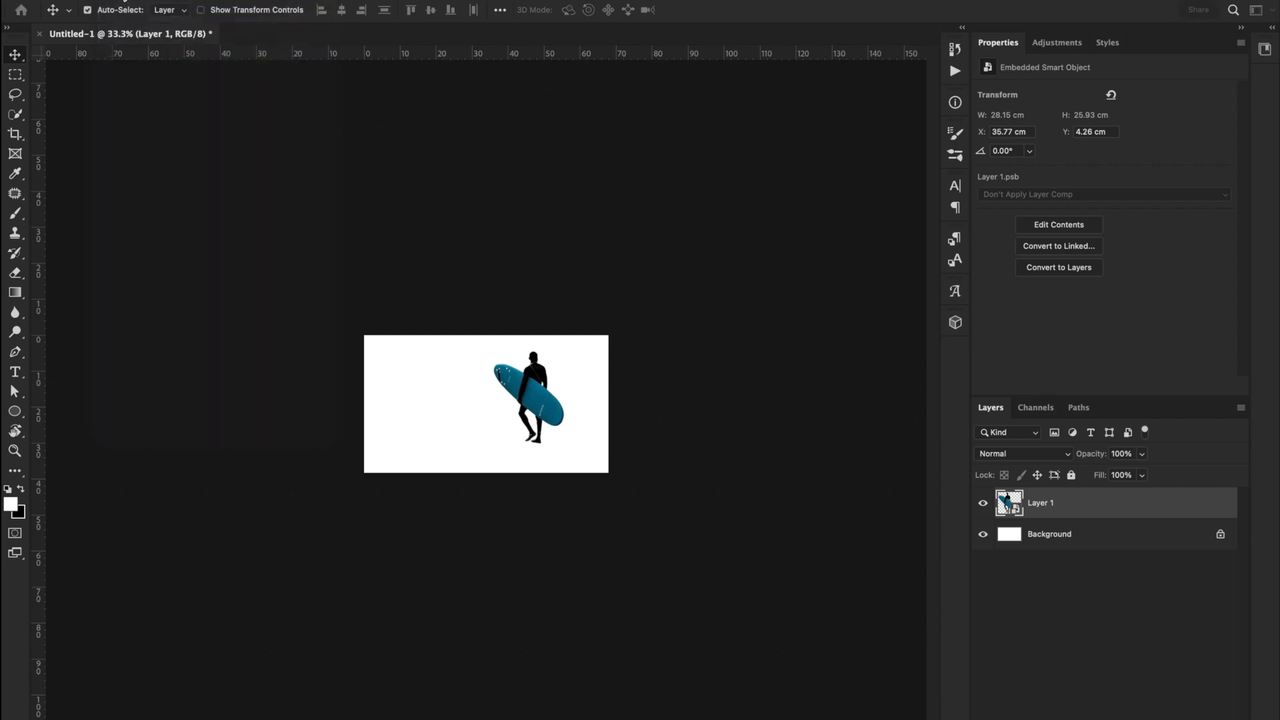
left_click(342, 285)
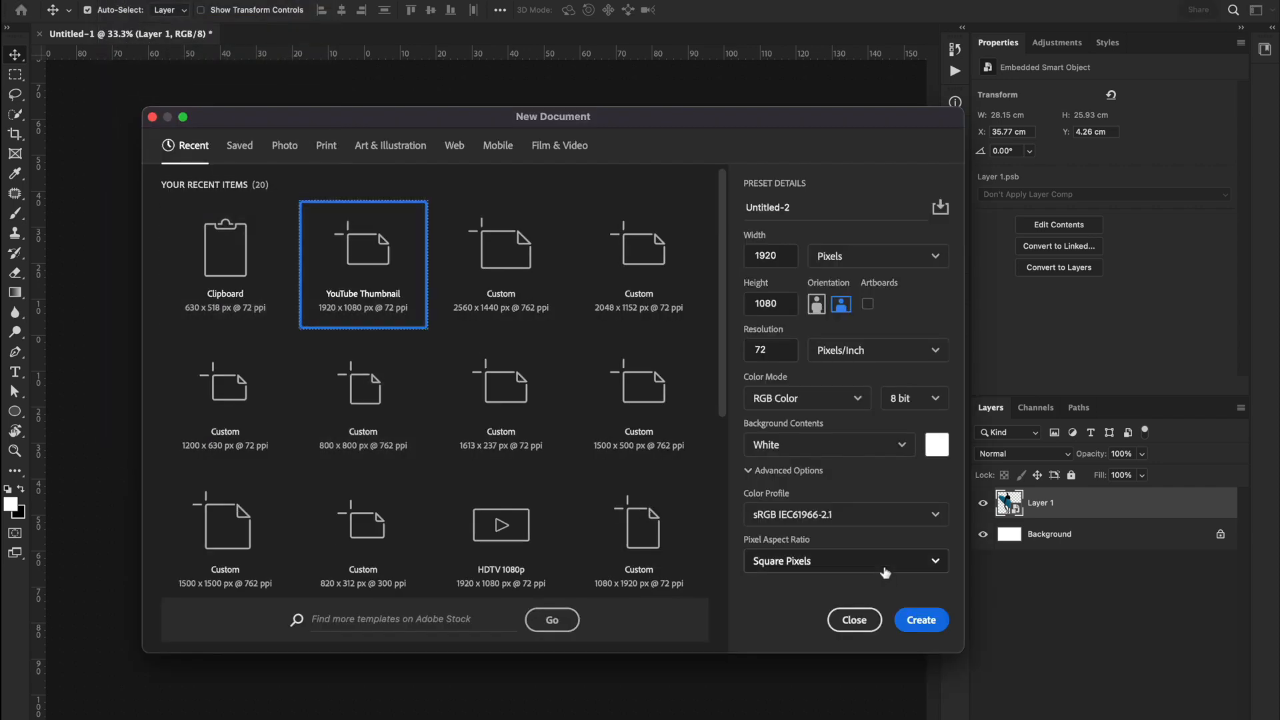
left_click(920, 619)
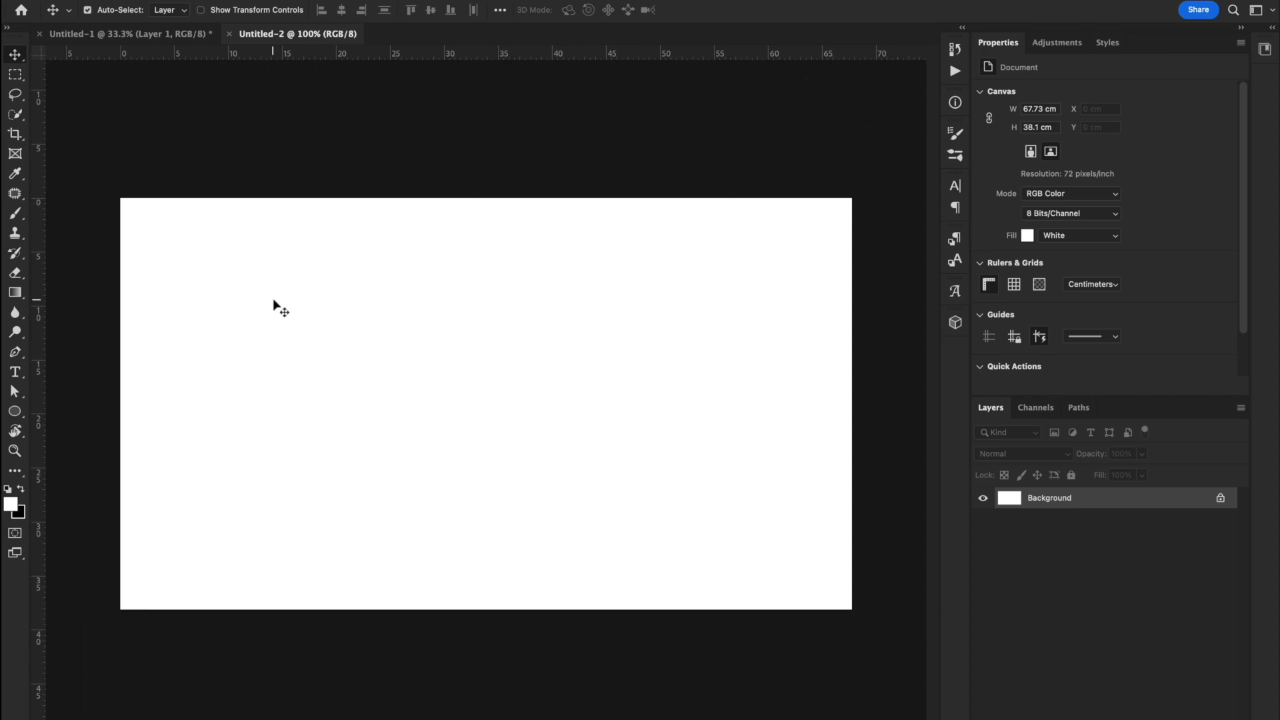
Pick a dark red foreground colour and fill the new document's background with the Paint Bucket tool
left_click(12, 260)
left_click(13, 277)
left_click_drag(14, 293, 76, 306)
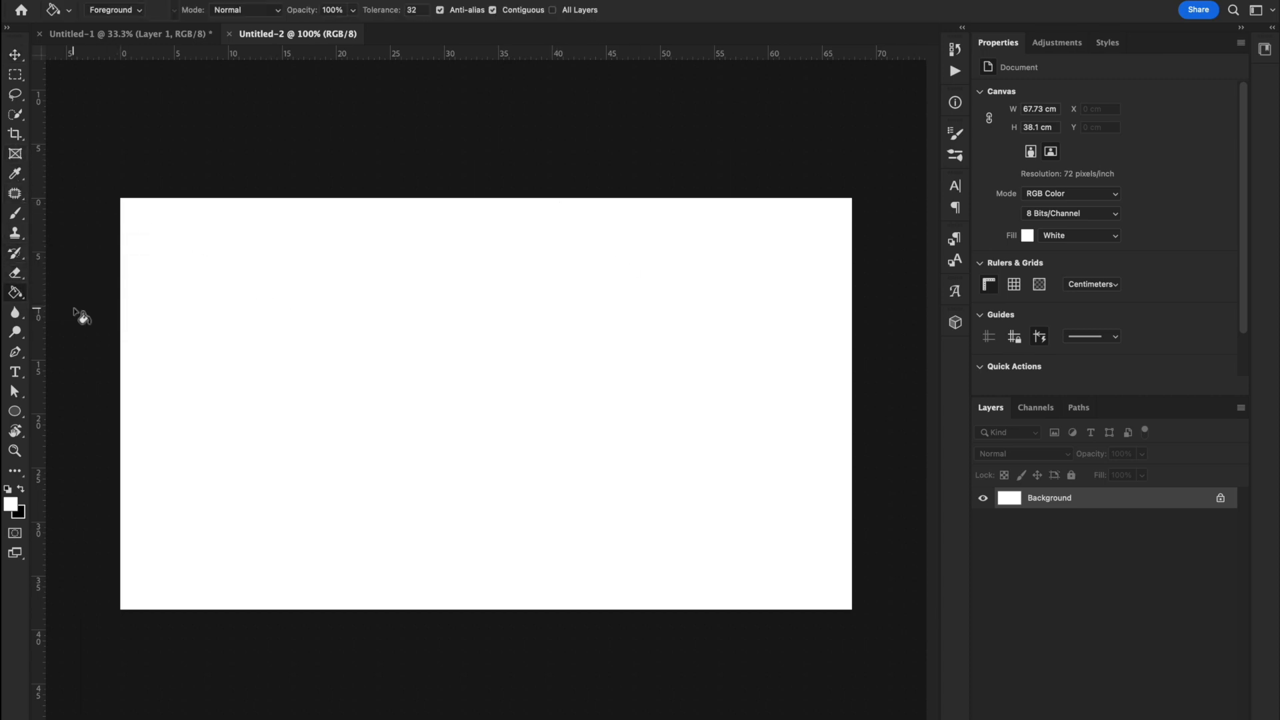
left_click(12, 505)
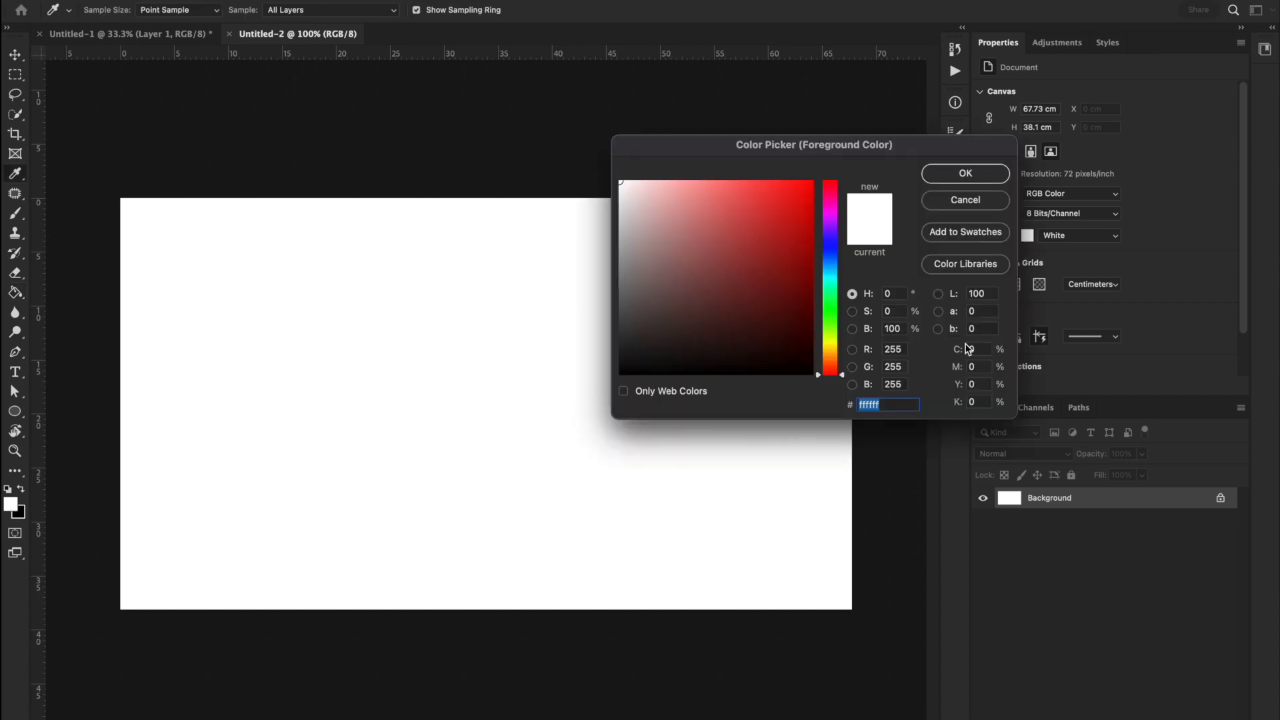
left_click(787, 255)
left_click(966, 173)
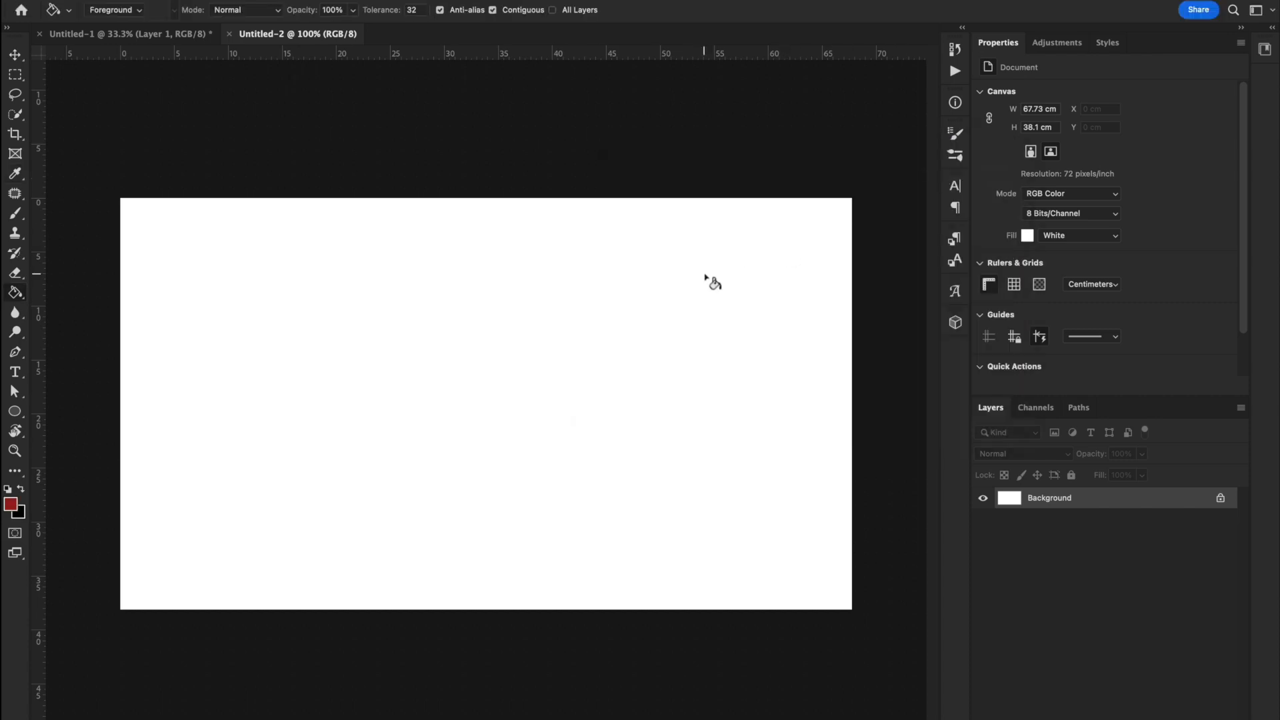
left_click(708, 279)
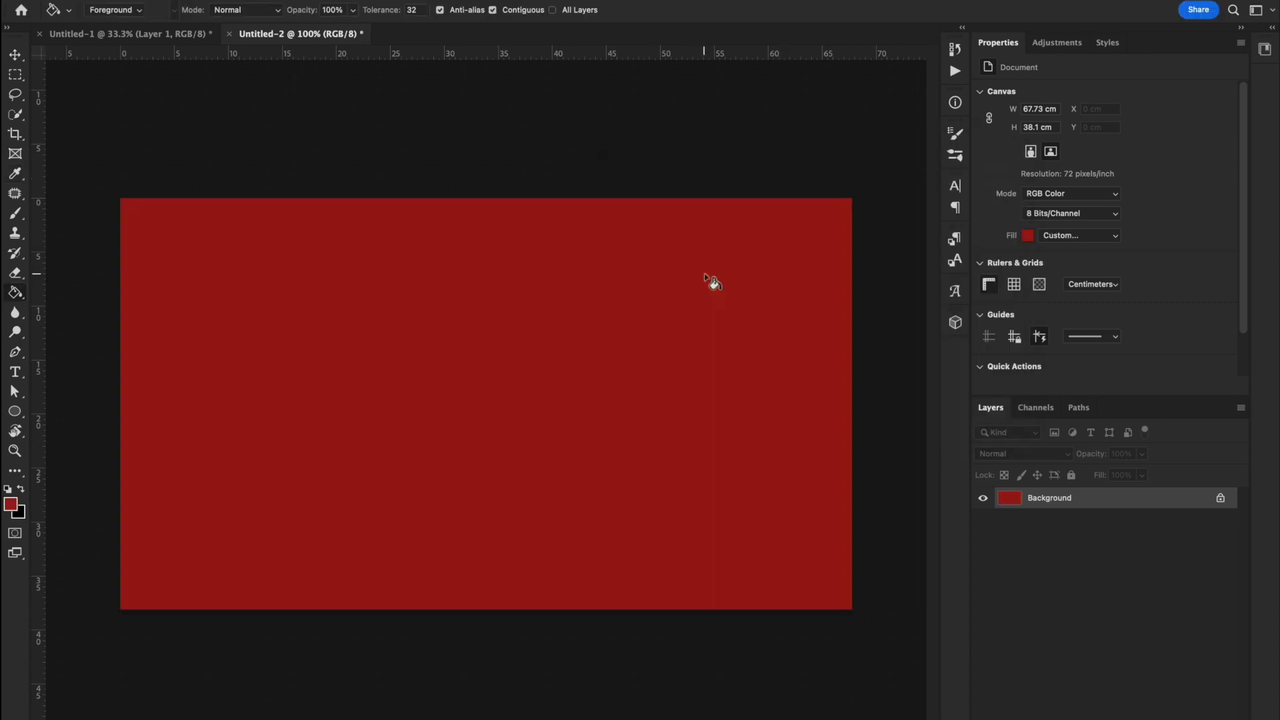
Bring the cut-out surfer from Untitled-1 into the red Untitled-2 document with the Move tool
left_click(174, 34)
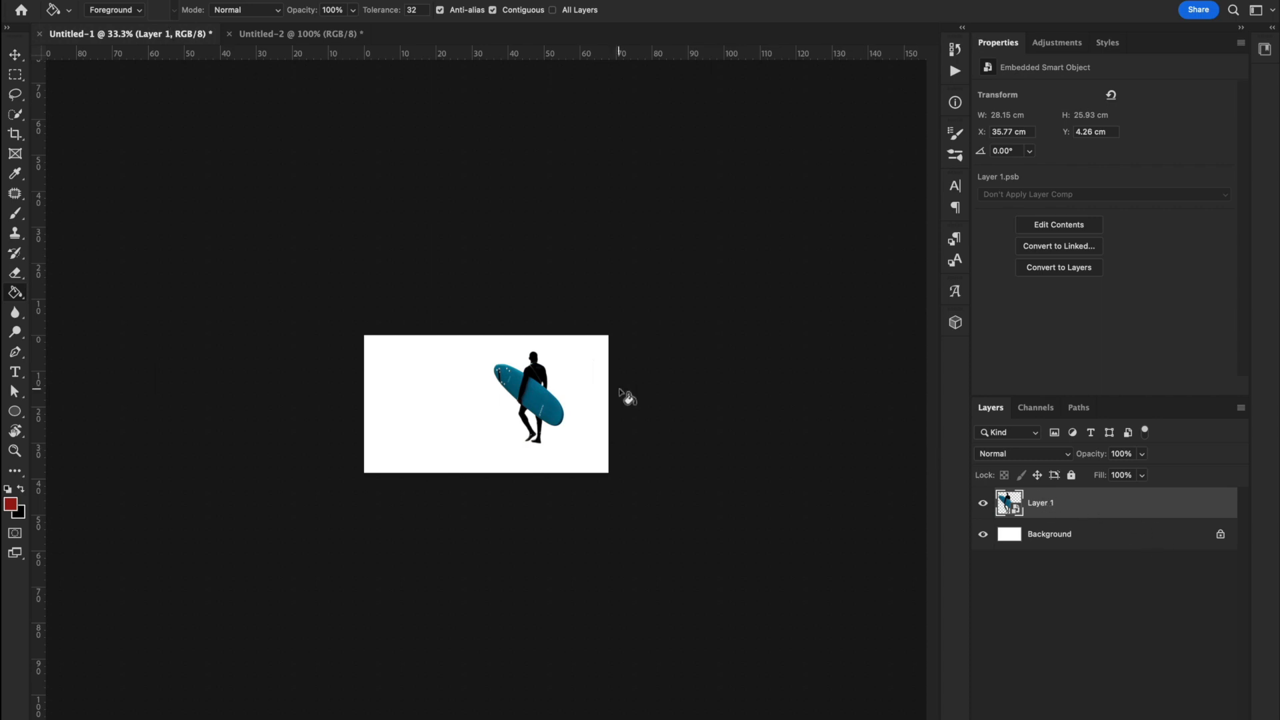
key("v")
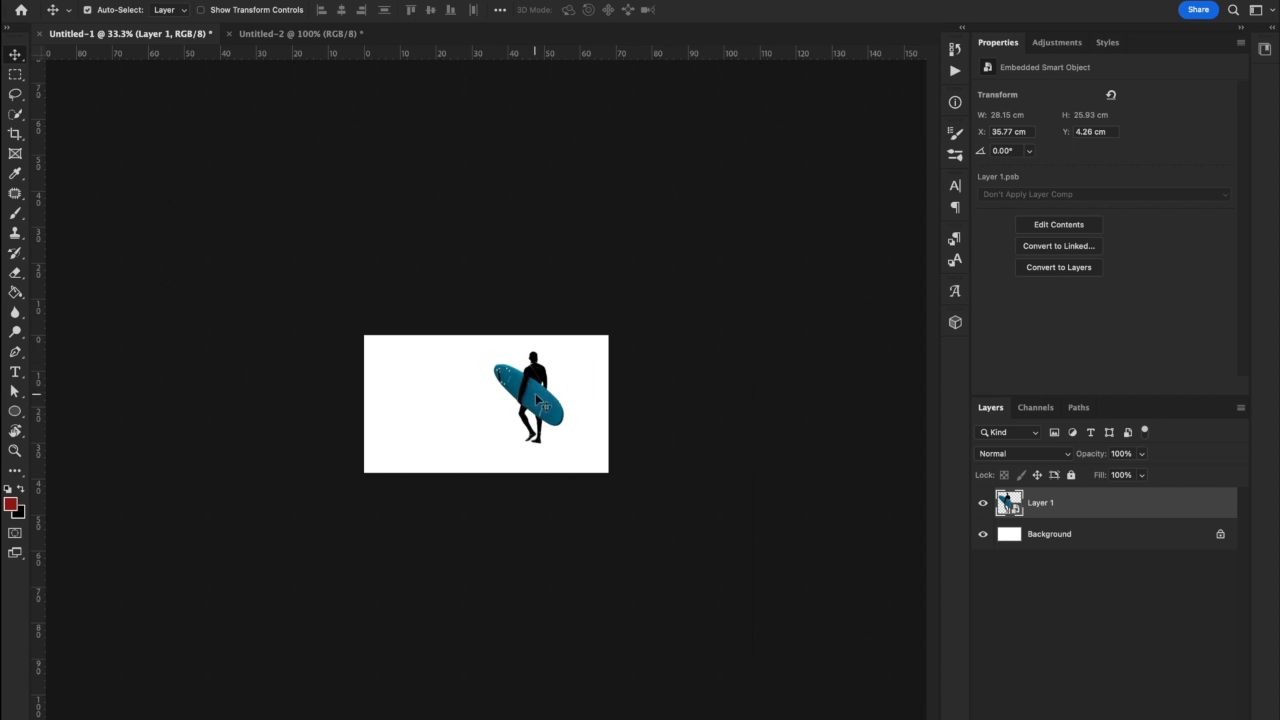
left_click_drag(536, 398, 513, 381)
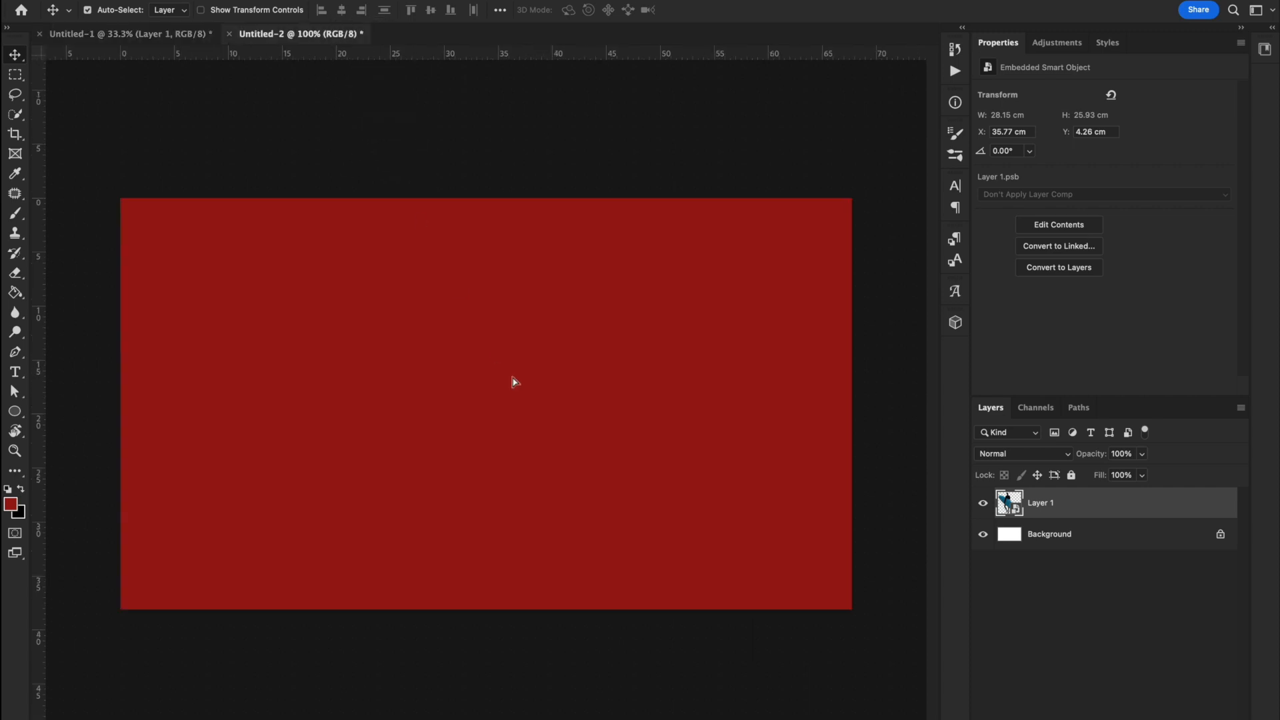
left_click_drag(415, 317, 419, 319)
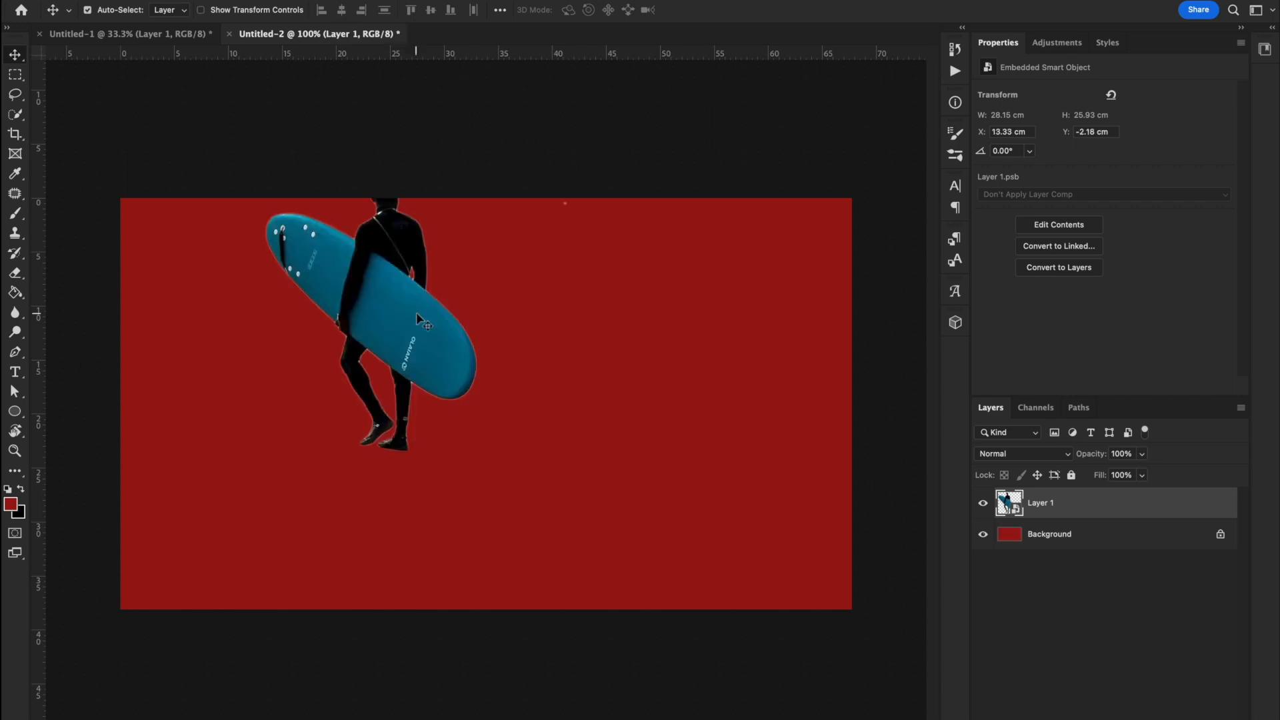
Scale the surfer proportionally to about 136.4% and place him vertically centred in the right half of the red canvas
key("super+t")
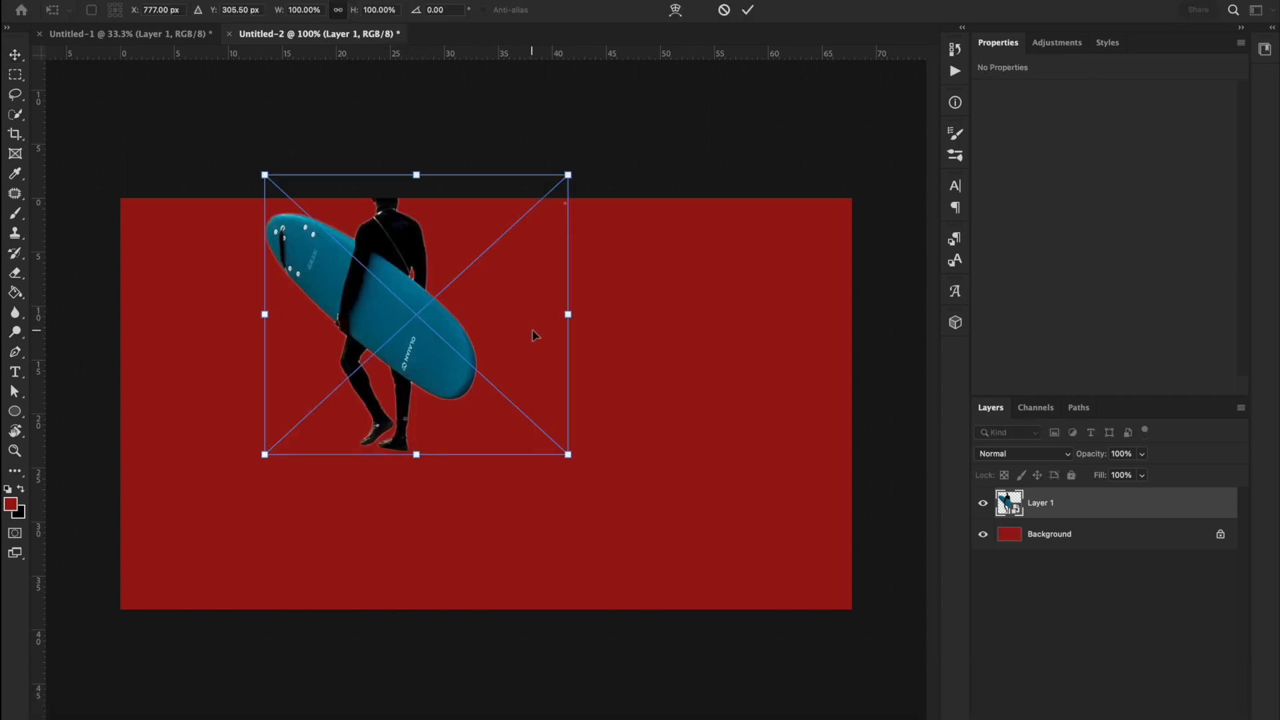
left_click_drag(533, 335, 588, 425)
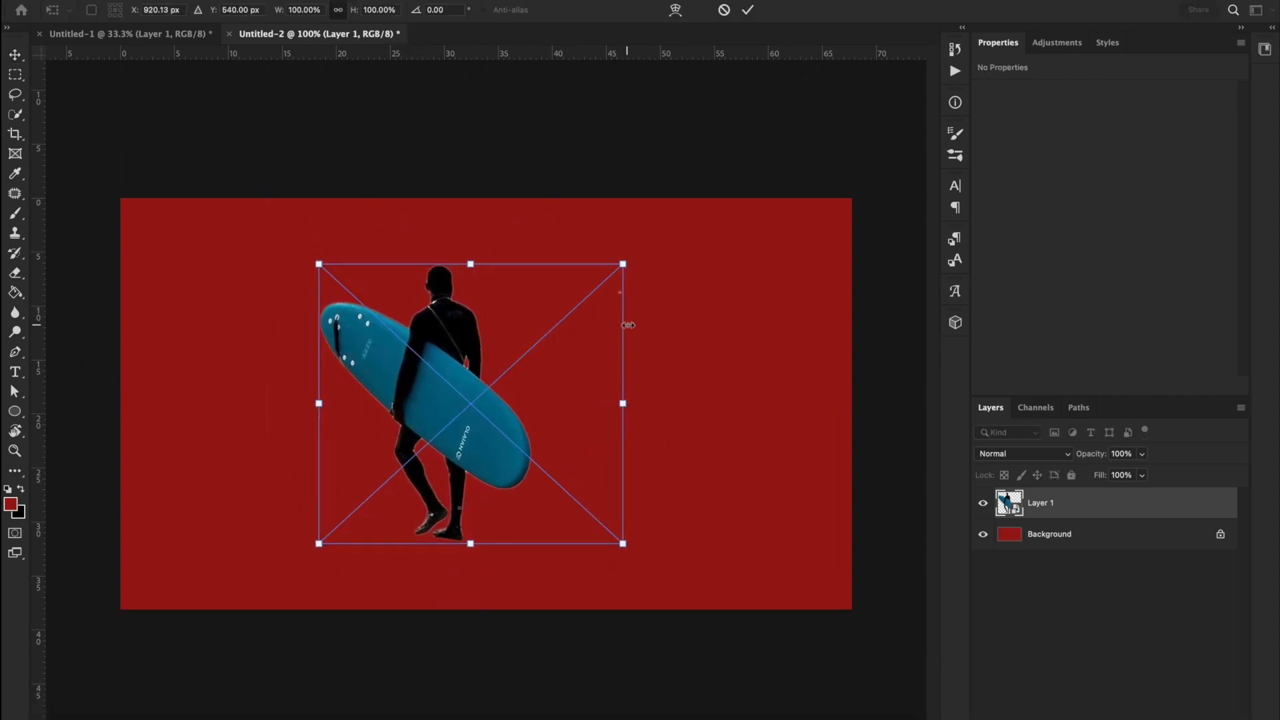
left_click_drag(628, 325, 792, 275)
left_click_drag(767, 320, 844, 351)
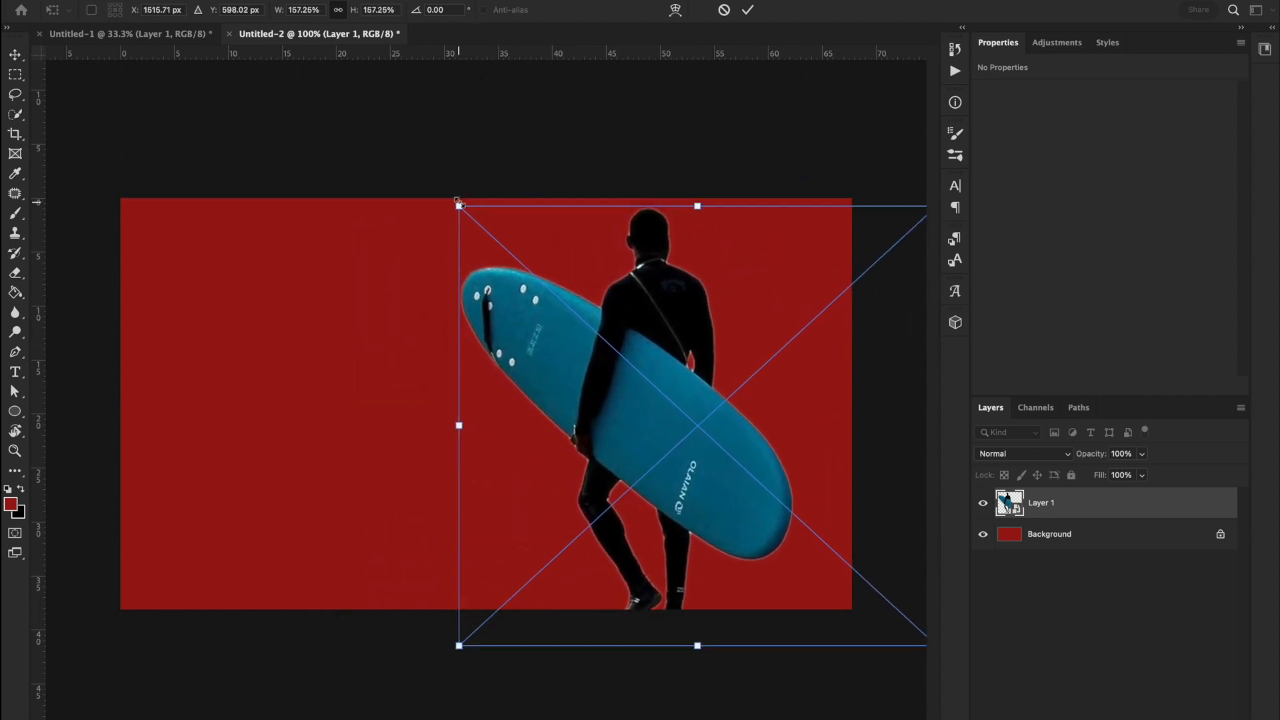
left_click_drag(457, 200, 509, 274)
left_click_drag(716, 316, 681, 266)
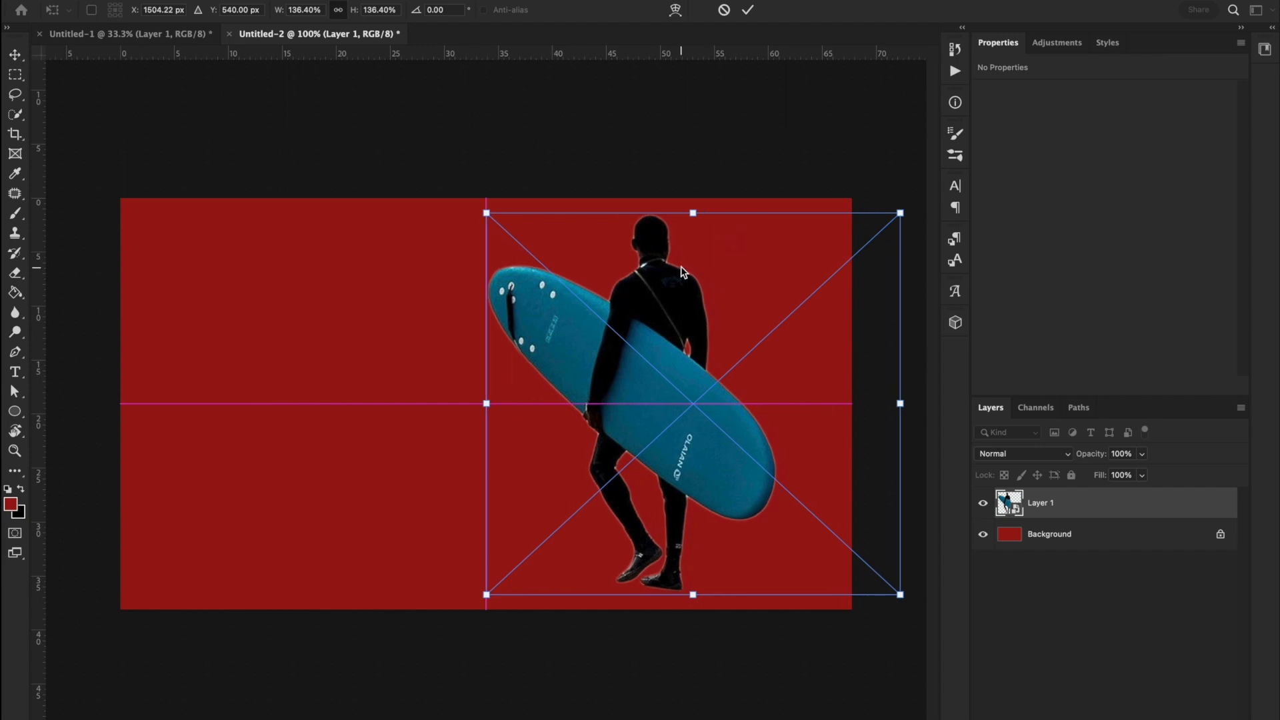
left_click(748, 9)
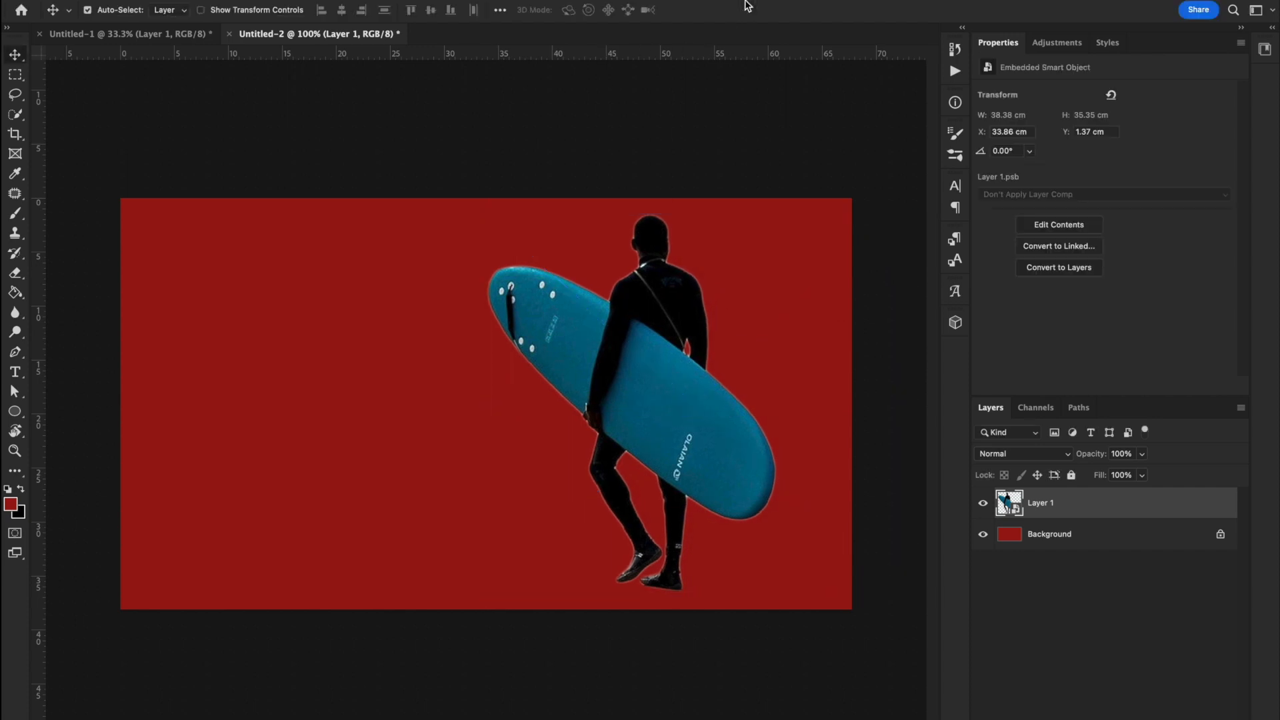
Try the Stroke and Drop Shadow layer effects on the surfer layer and discard them
double_click(1088, 509)
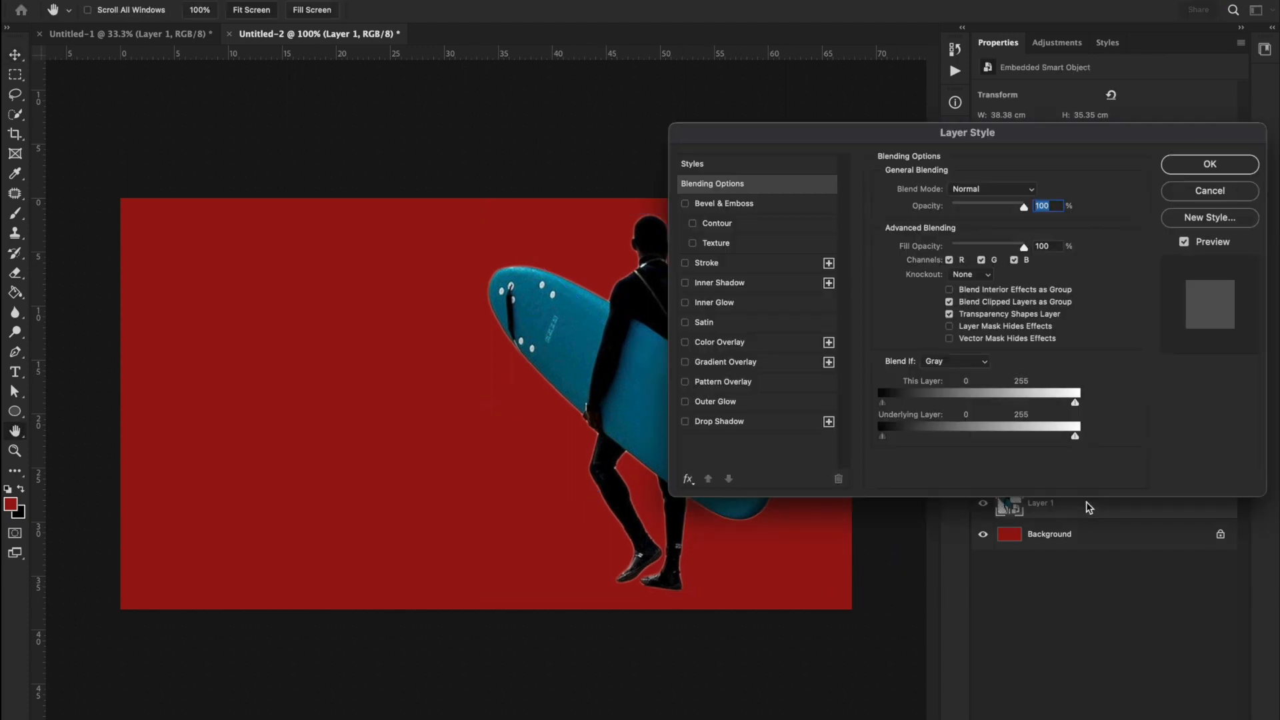
left_click(686, 264)
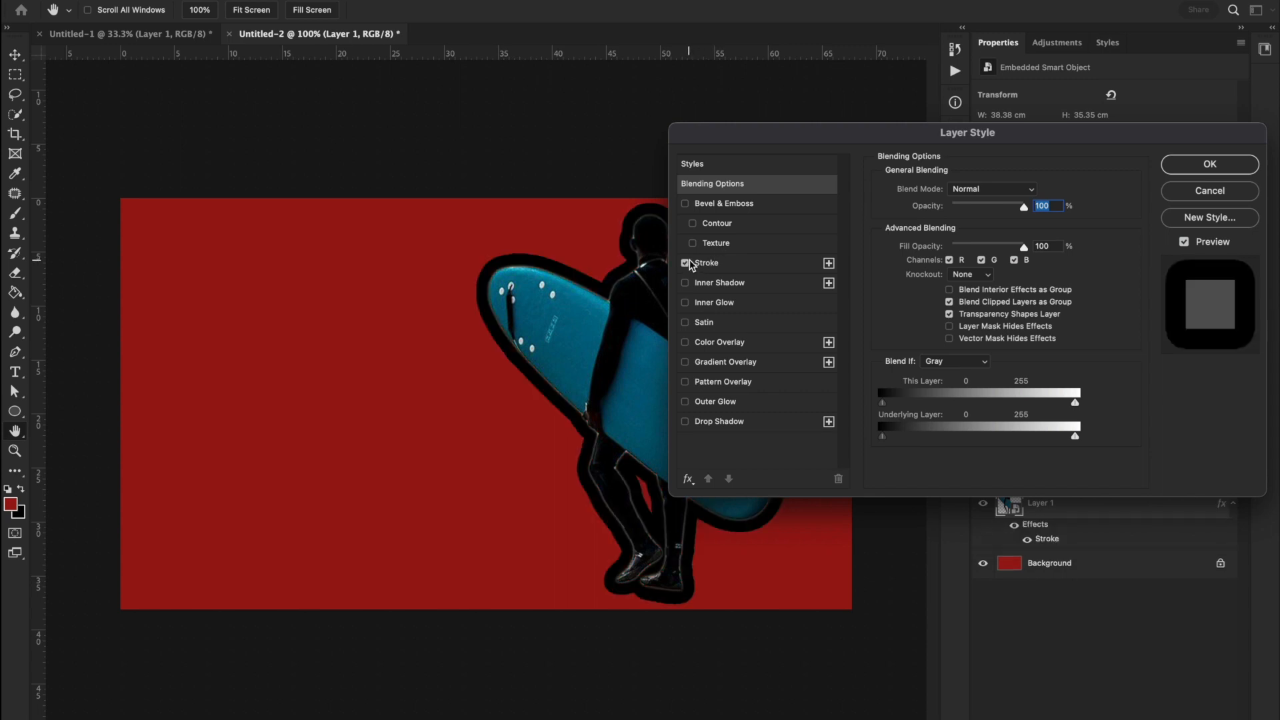
left_click(686, 264)
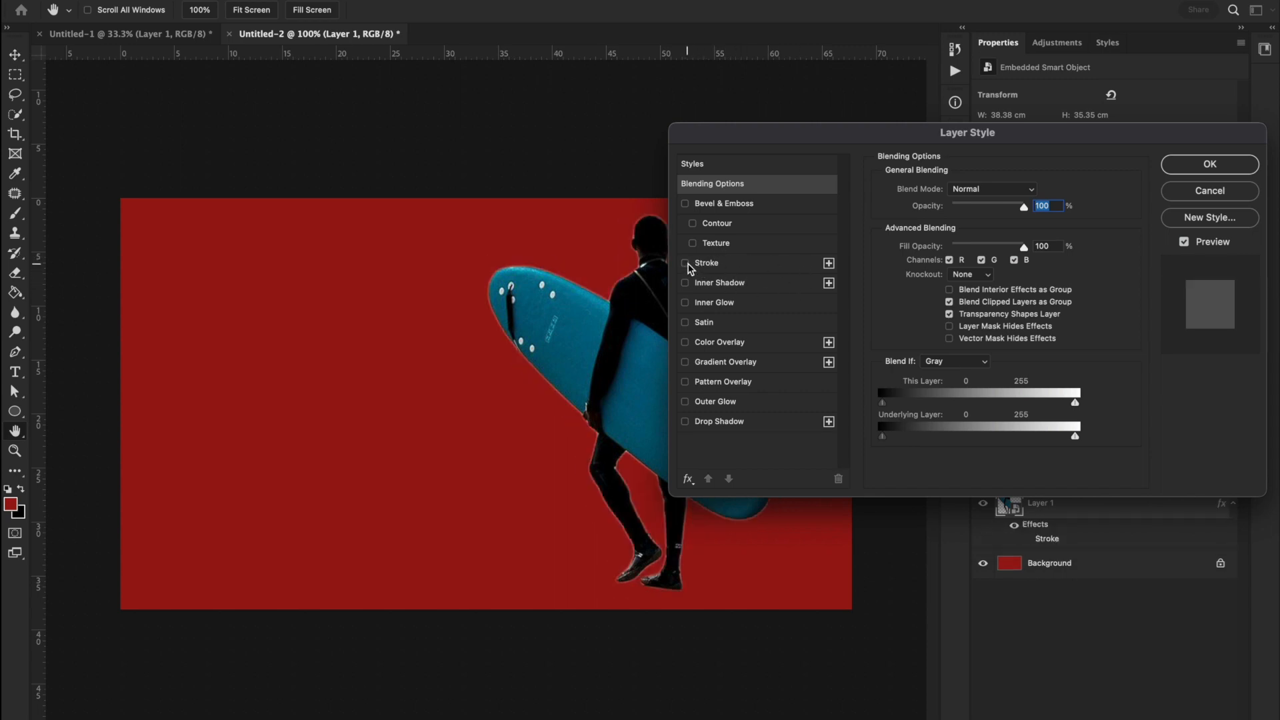
left_click(686, 422)
left_click(686, 422)
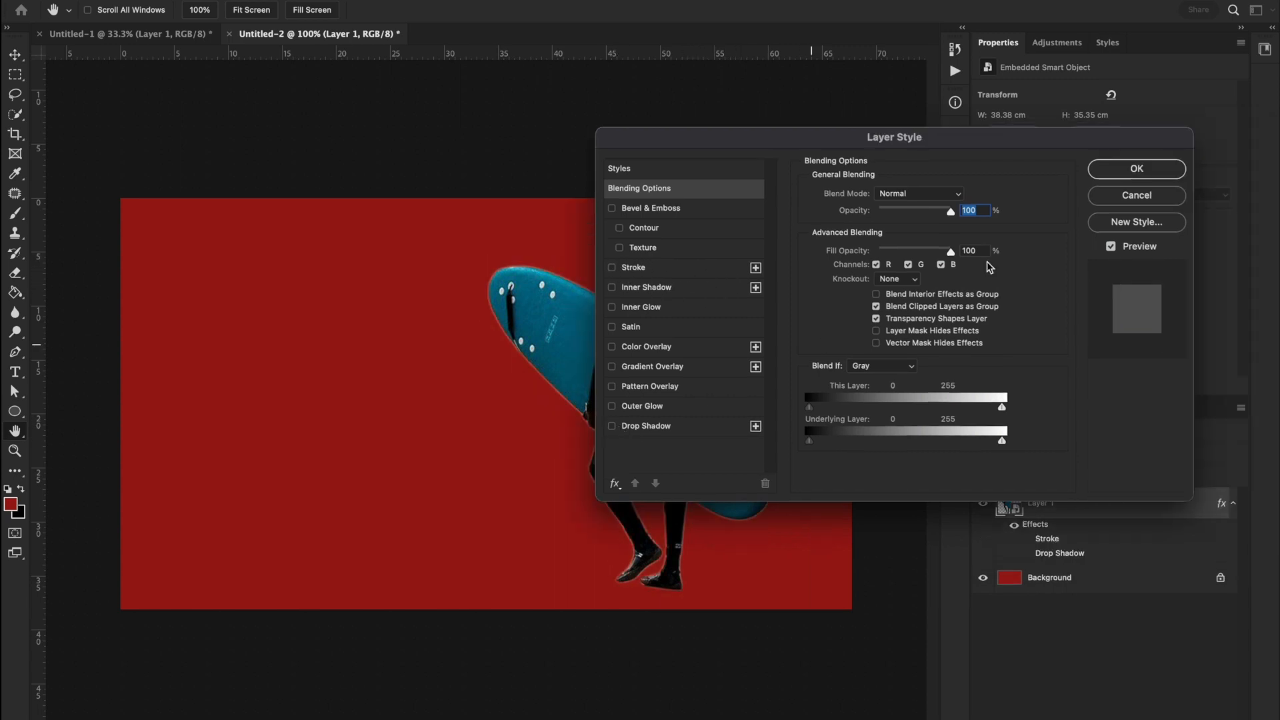
left_click(1194, 164)
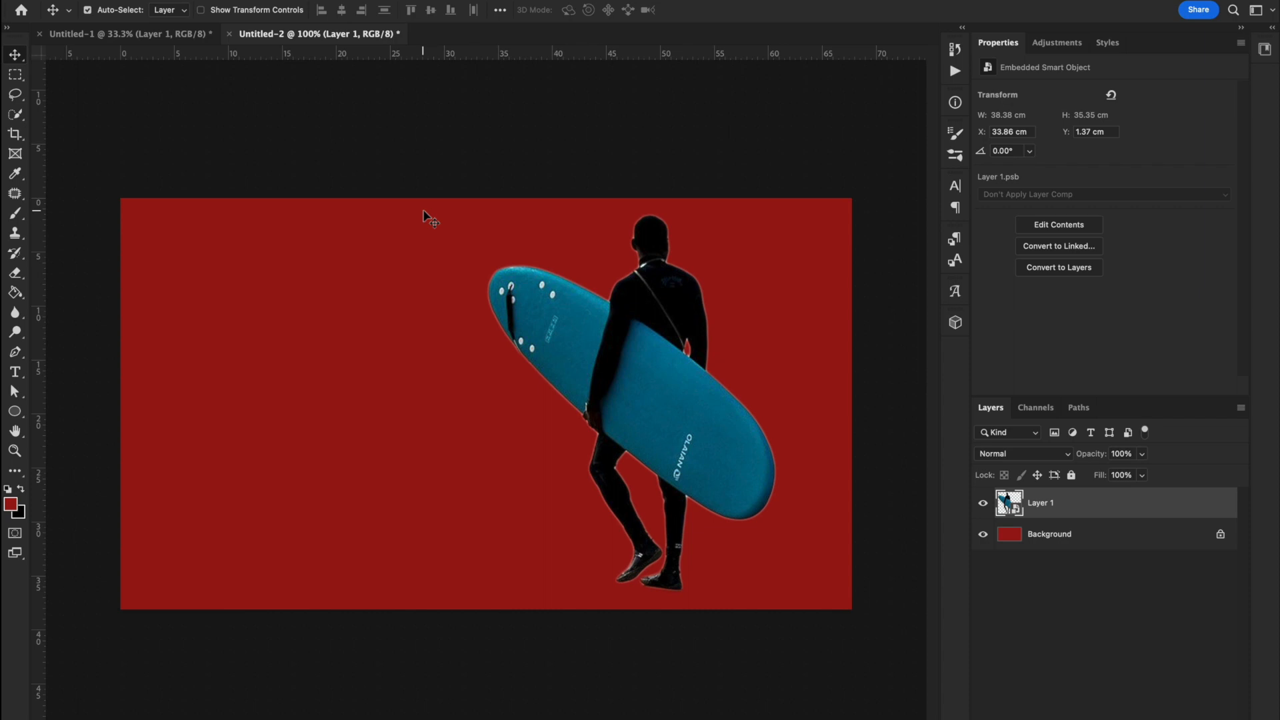
Undo the surfer's placement in Untitled-2, and copy his layer from Untitled-1 and paste it there instead
key("super+z")
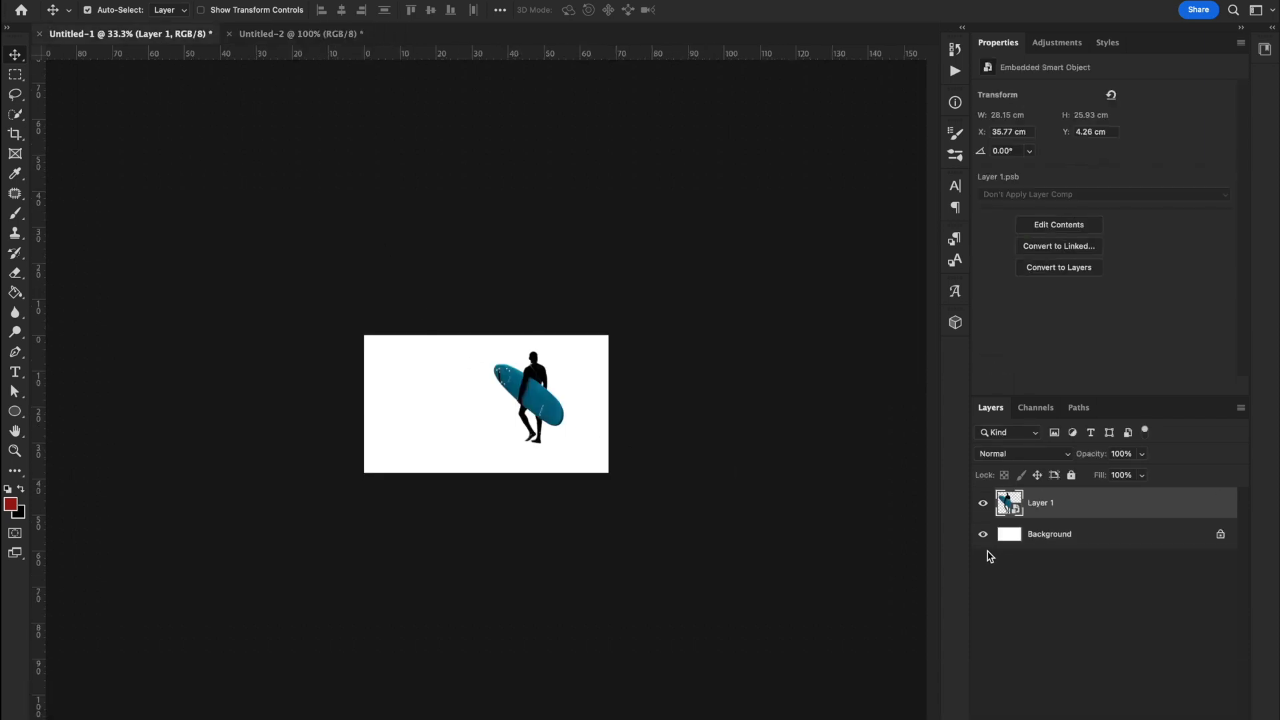
key("super+equal")
key("super+equal")
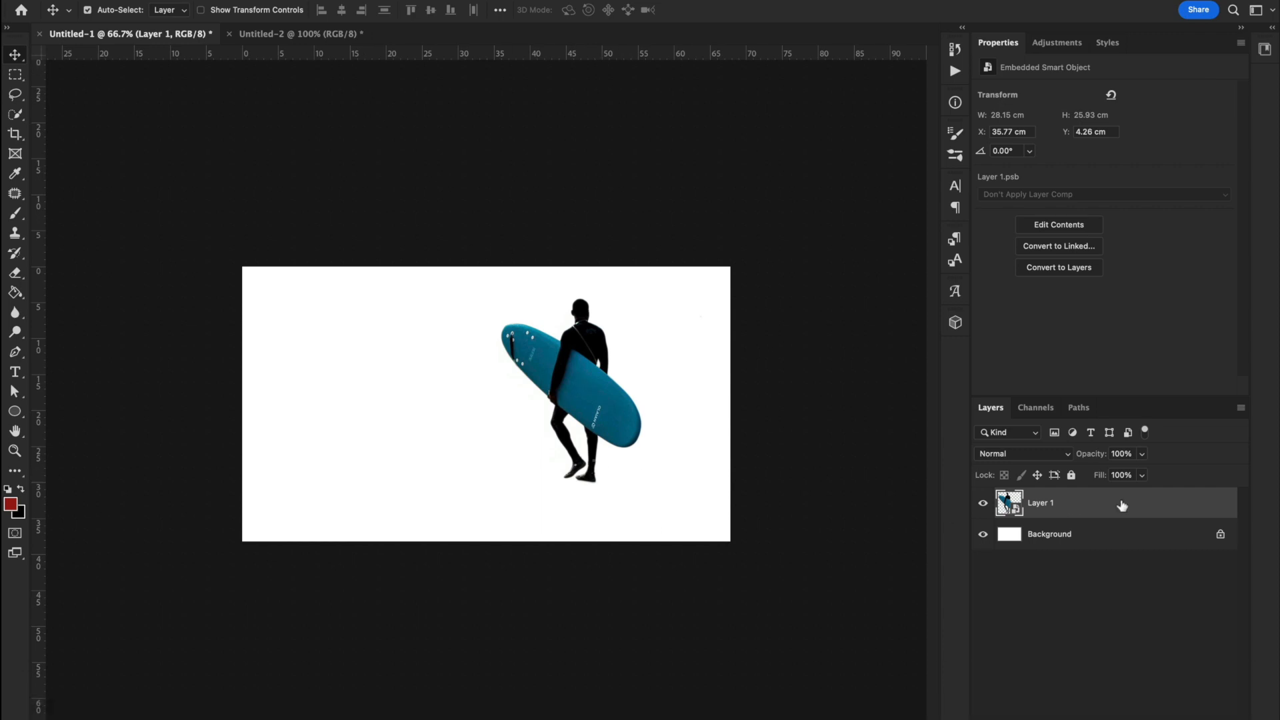
key("super+c")
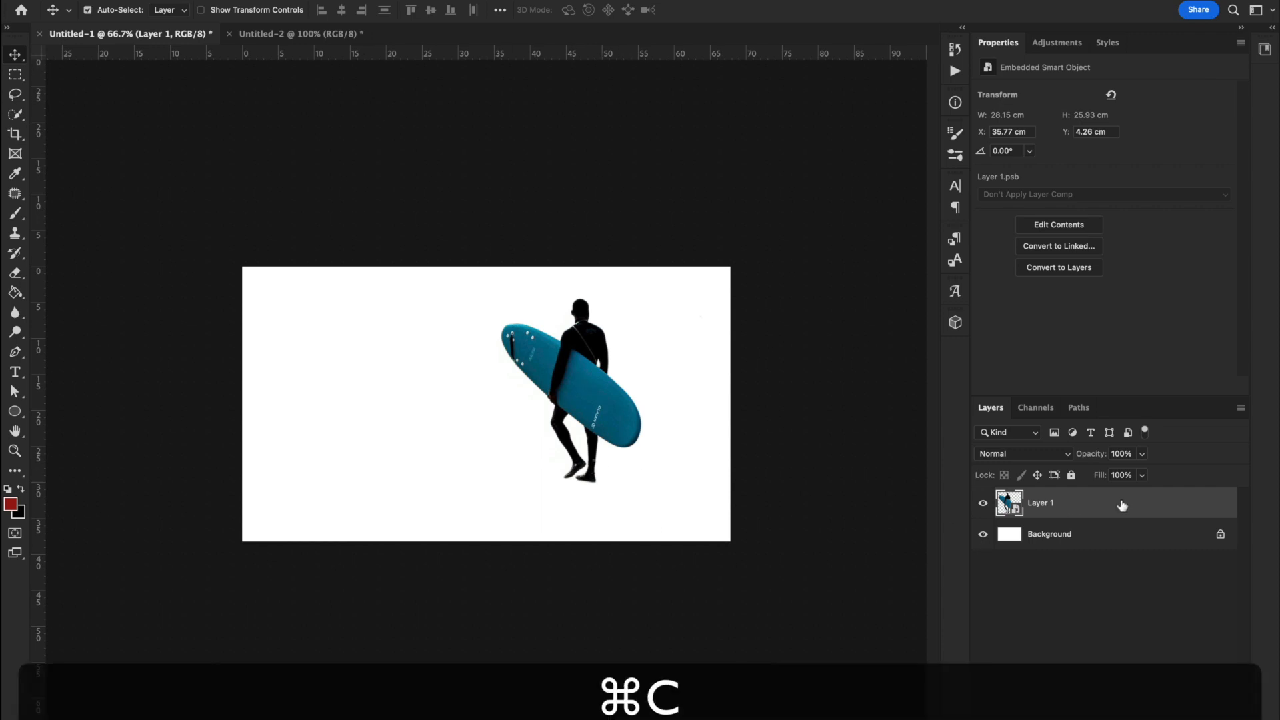
left_click(310, 36)
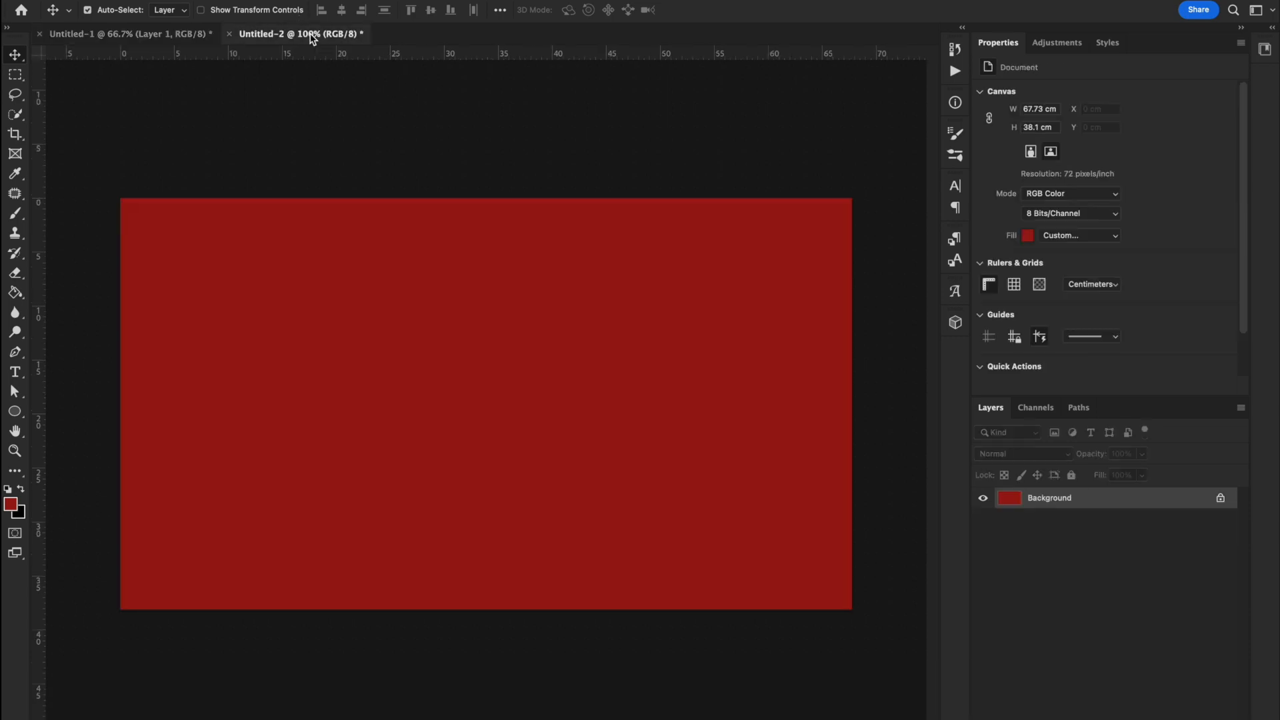
key("super+v")
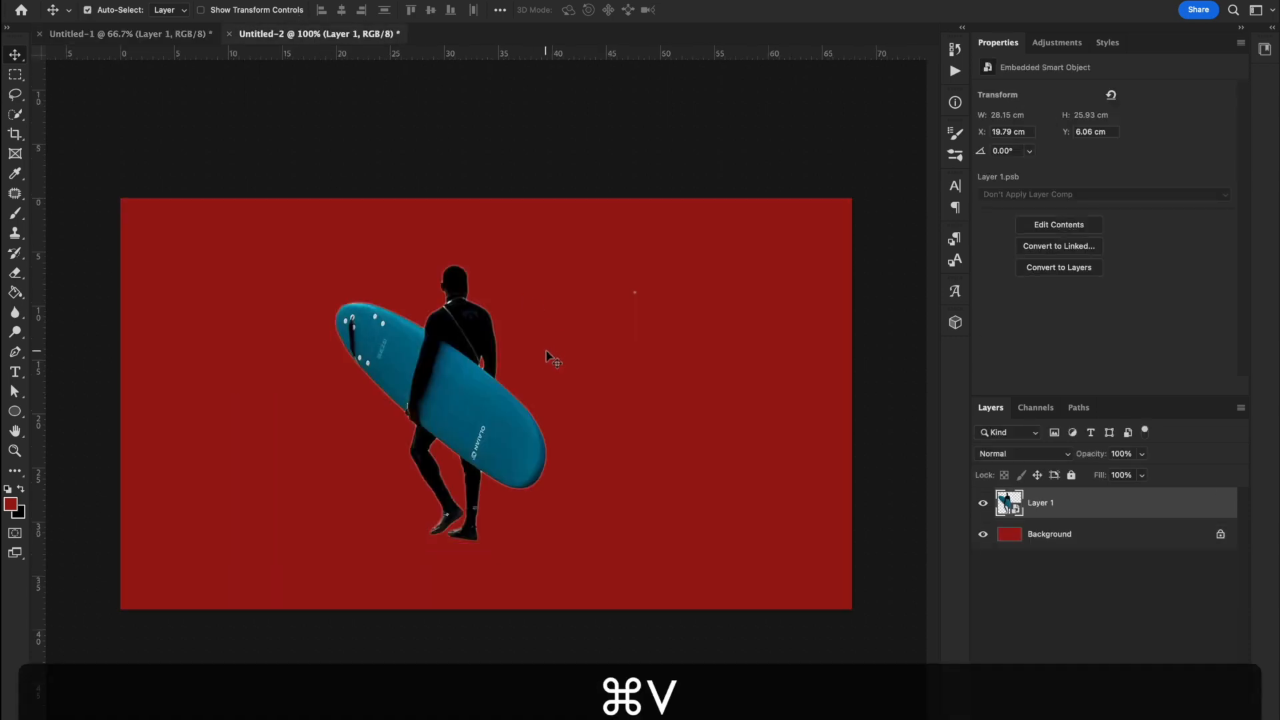
Try scaling the pasted surfer to about 134.7% and moving him down with Free Transform, and undo these changes
key("super+t")
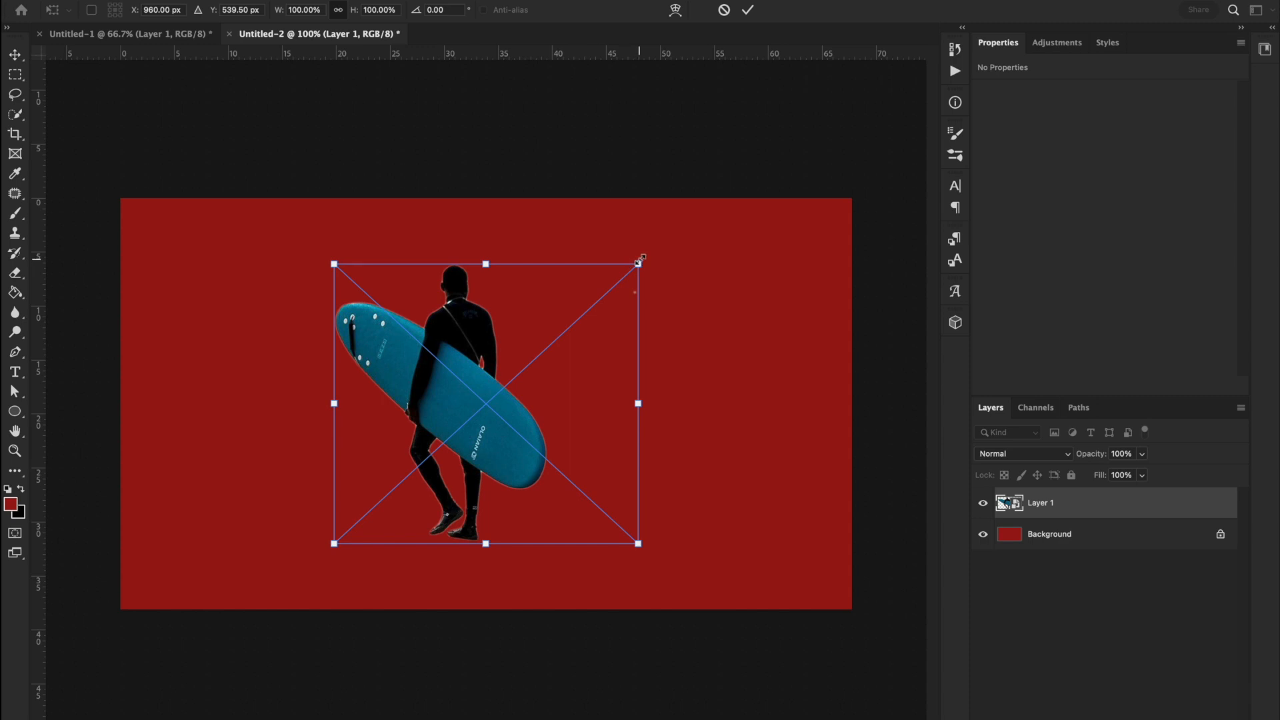
left_click_drag(639, 265, 743, 166)
left_click_drag(644, 309, 641, 396)
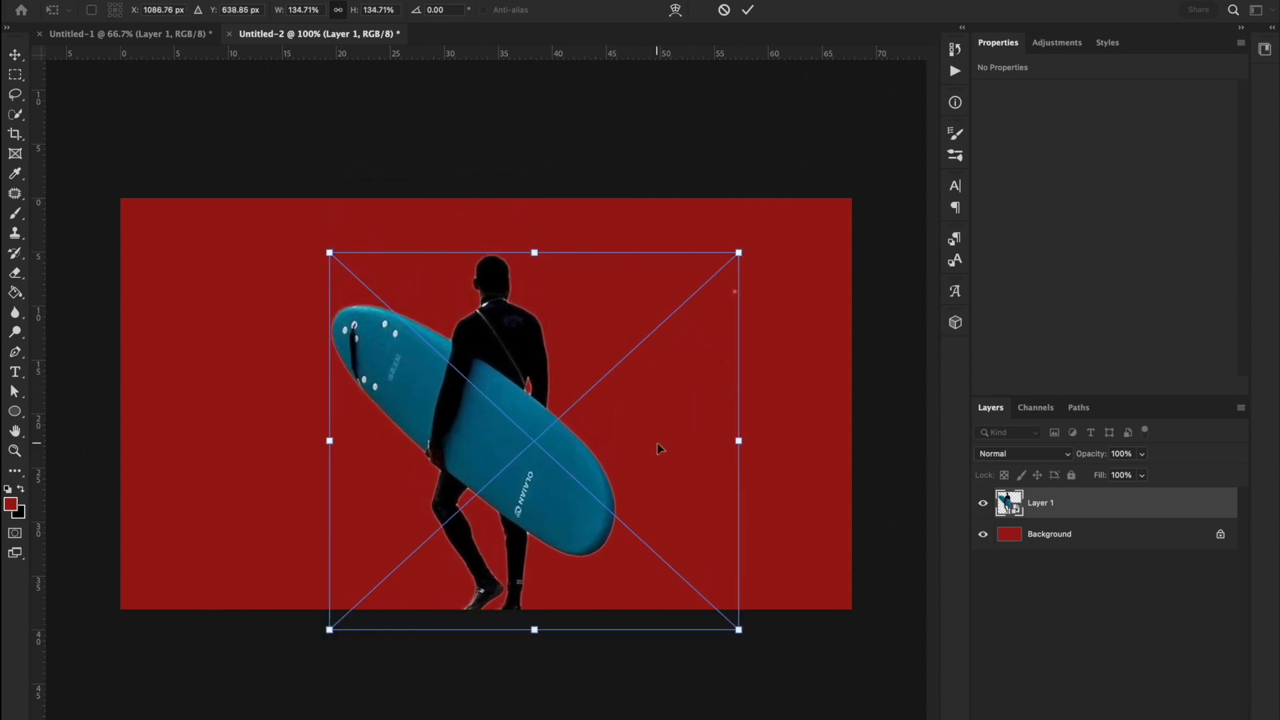
key("super+z")
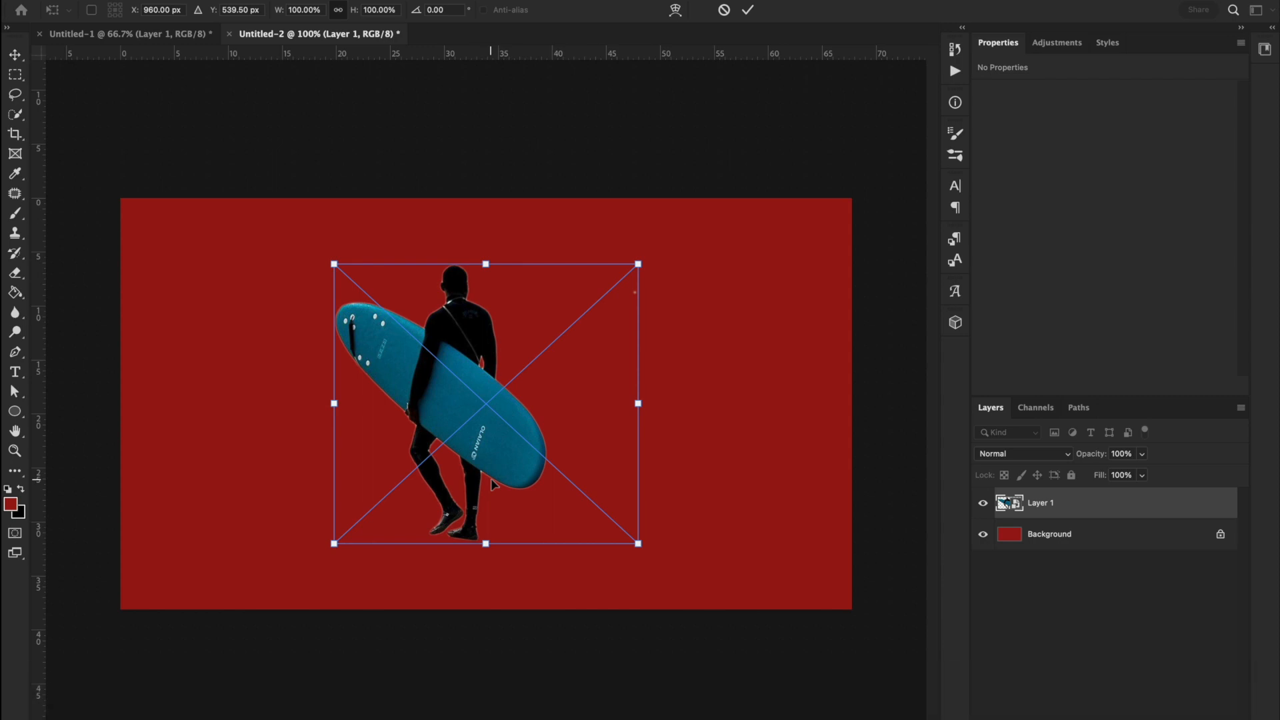